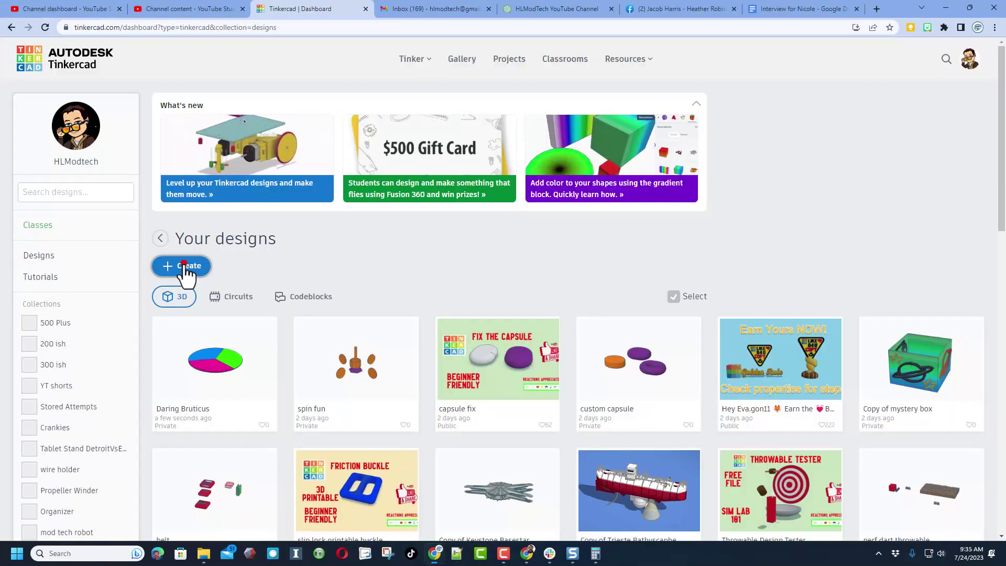
- Create a new blank 3D design and title it 'pie'
click(183, 269)
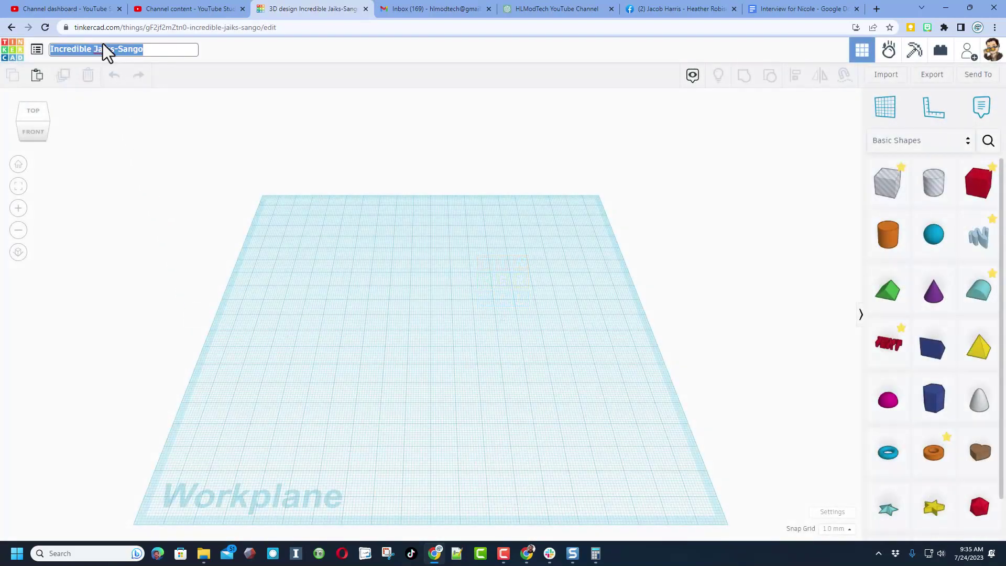
text(pie)
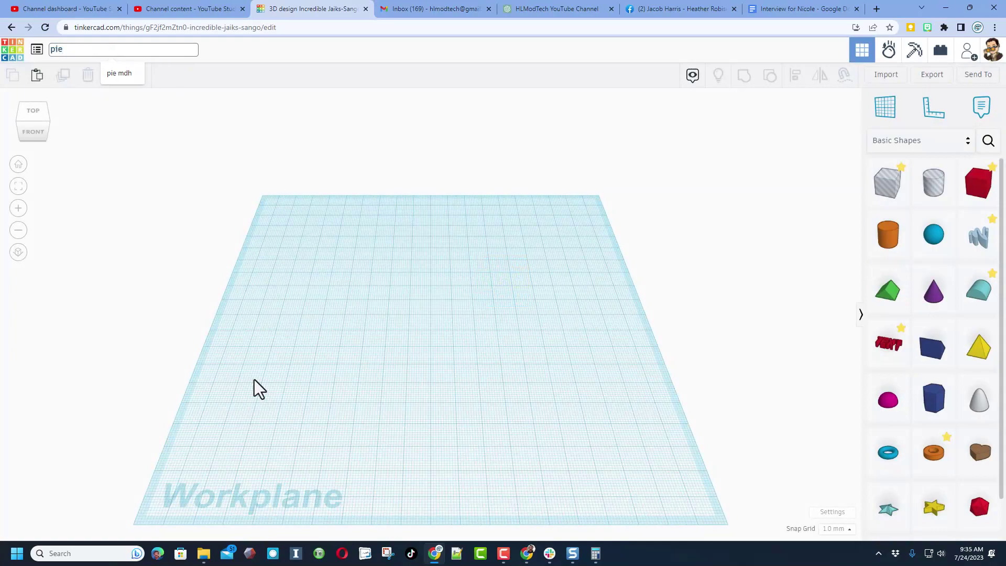
click(284, 385)
right_drag(357, 367, 378, 335)
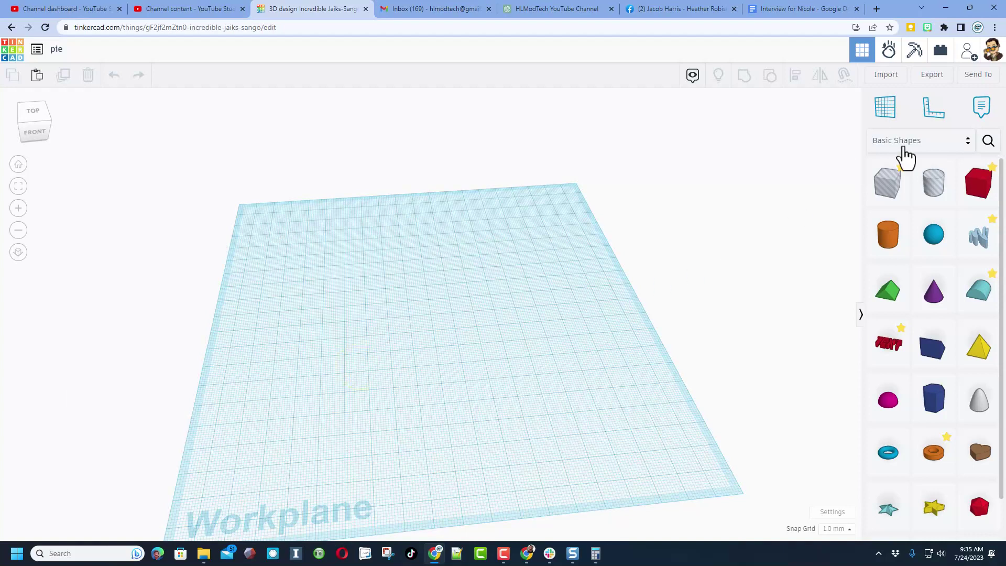
- Search the community shapes for 'cyl' and drop a sliced cylinder onto the workplane
click(989, 141)
click(943, 102)
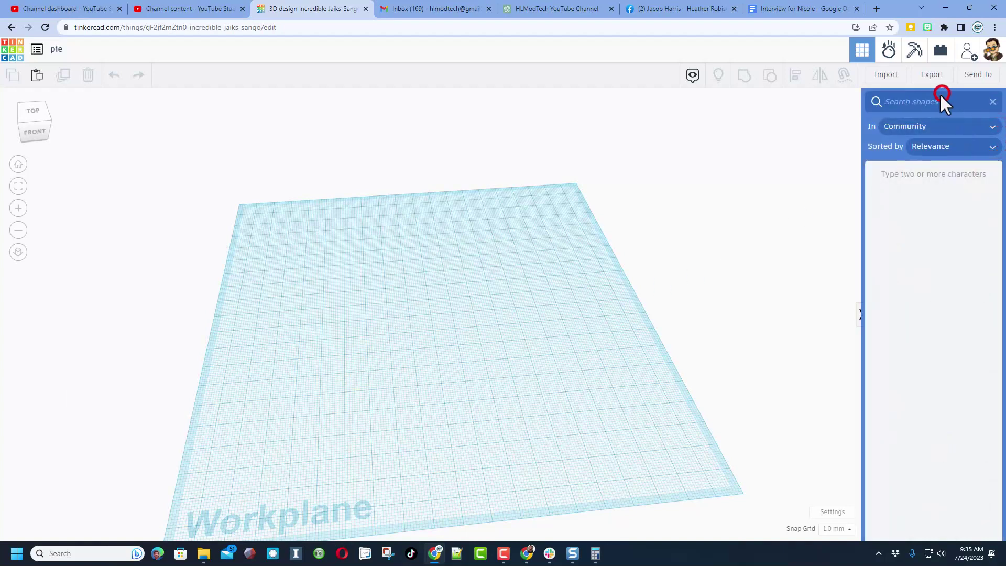
text(c)
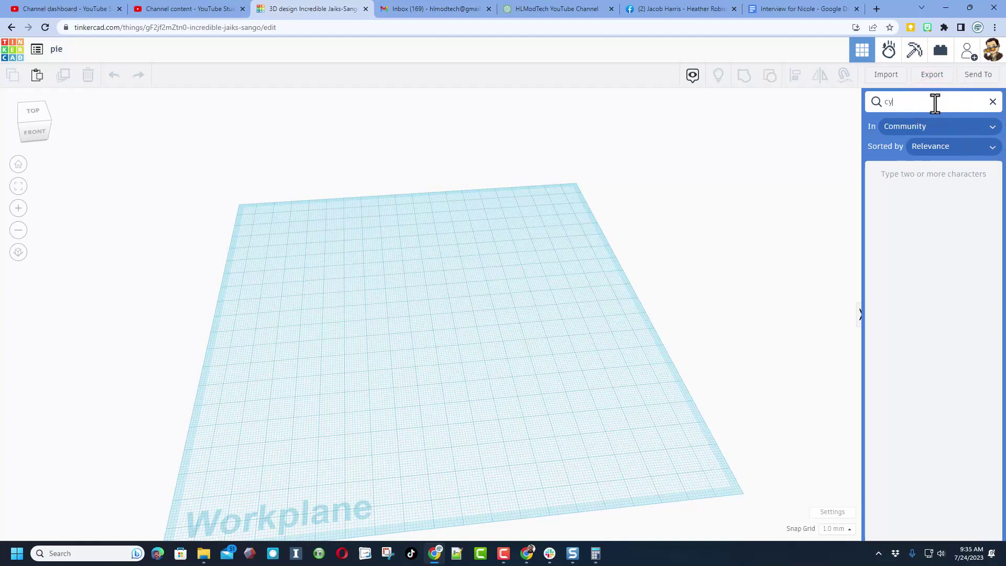
text(yl)
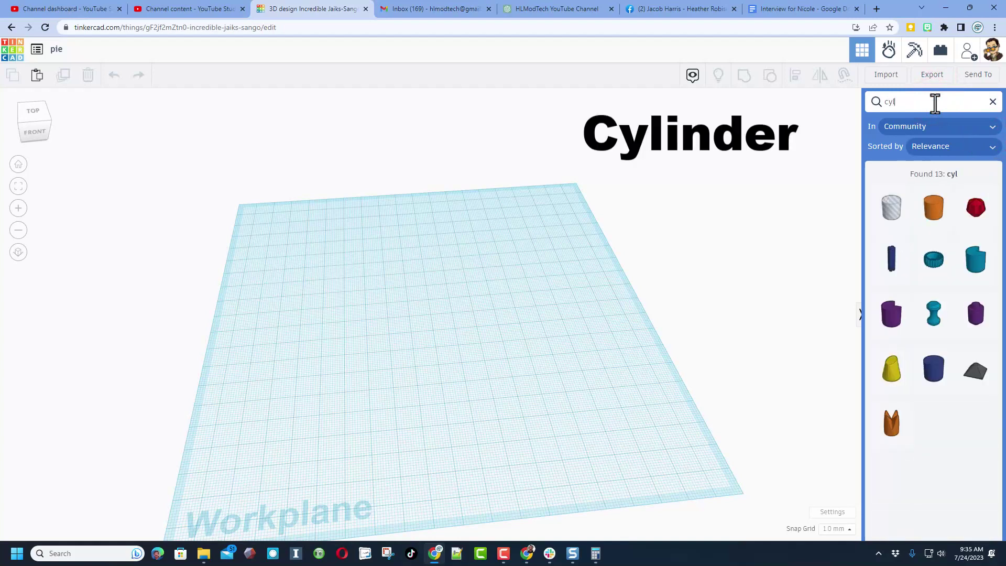
click(976, 259)
click(511, 328)
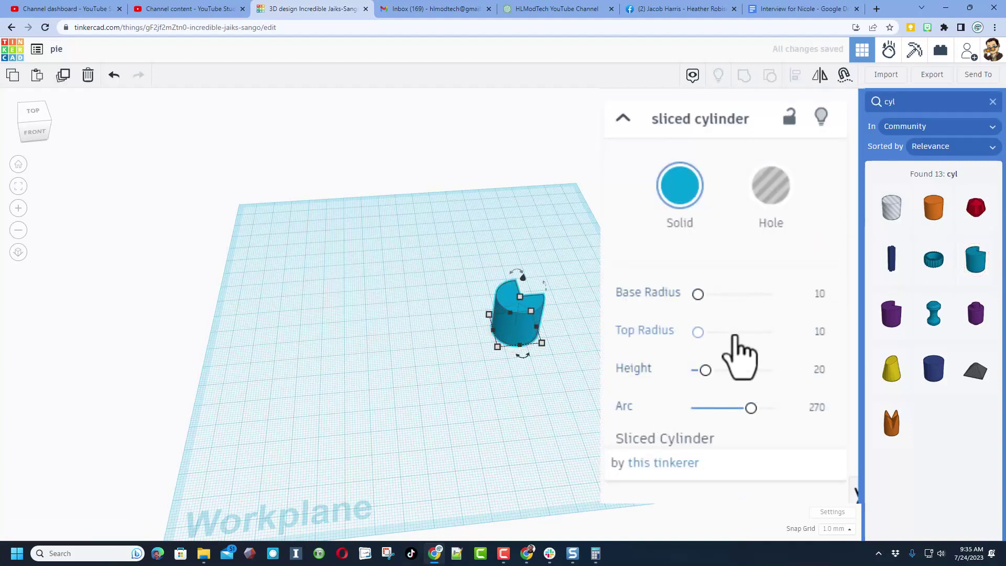
- Set the sliced cylinder's arc to 120 and its base and top radius to 100
click(818, 410)
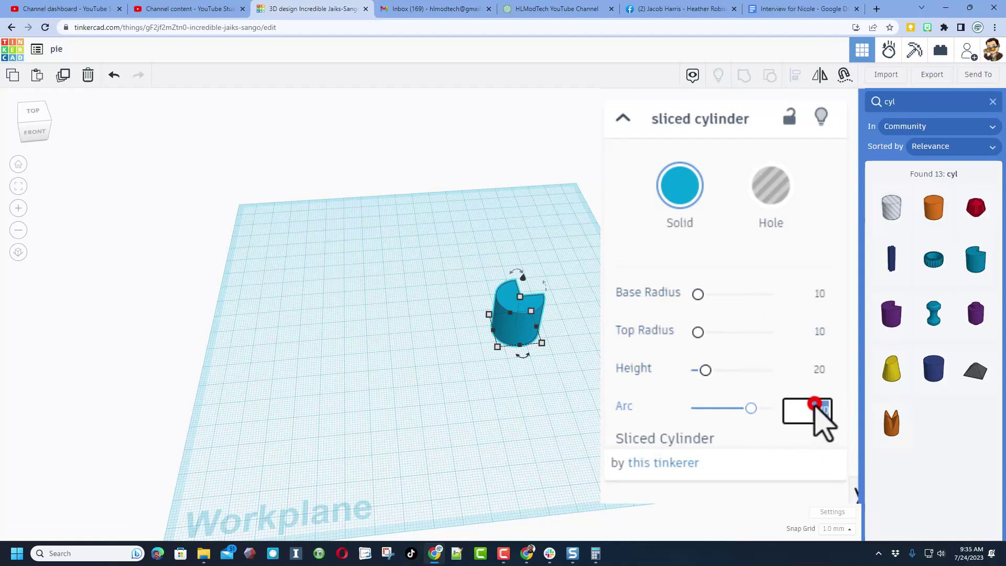
text(120)
key(Return)
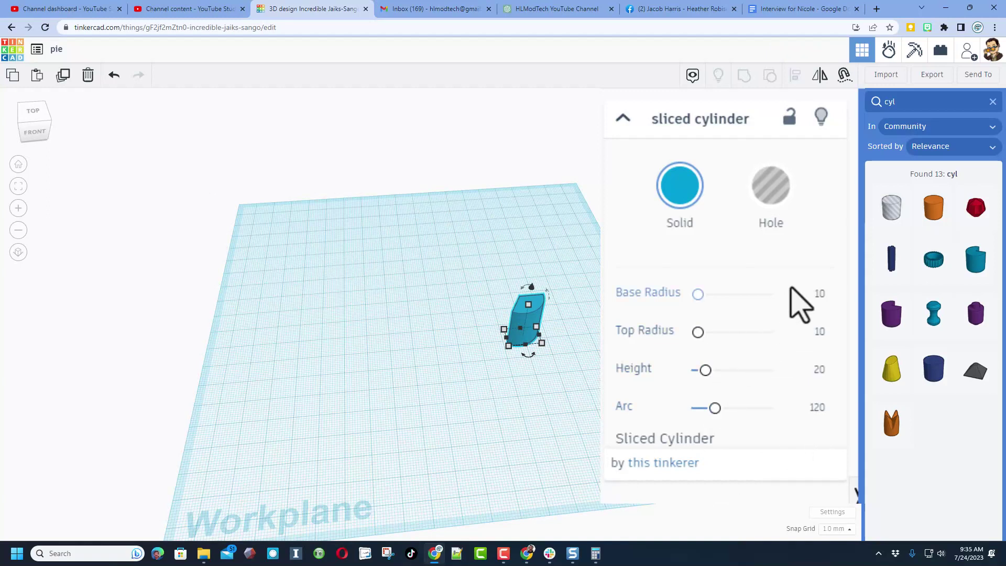
click(819, 292)
text(100)
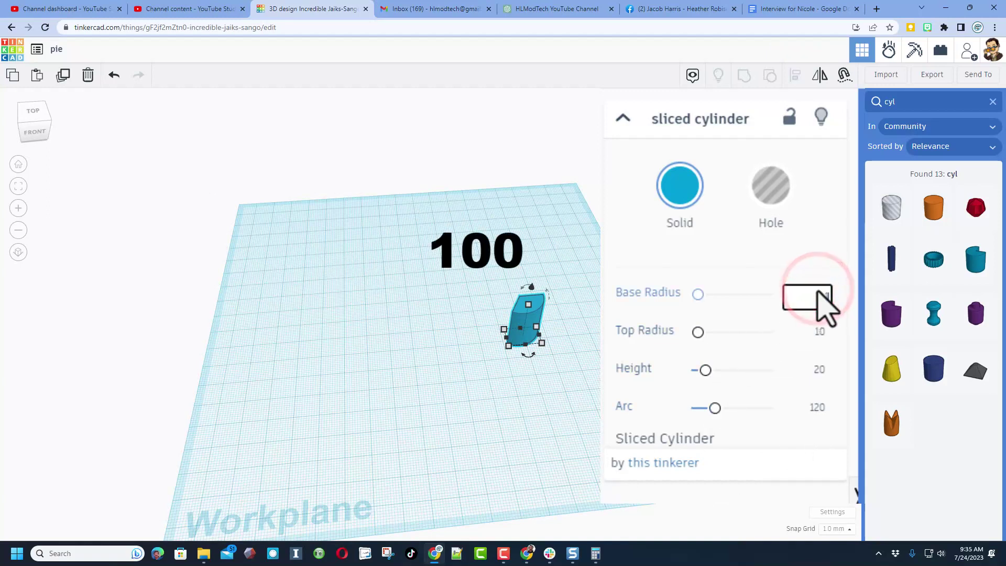
key(Return)
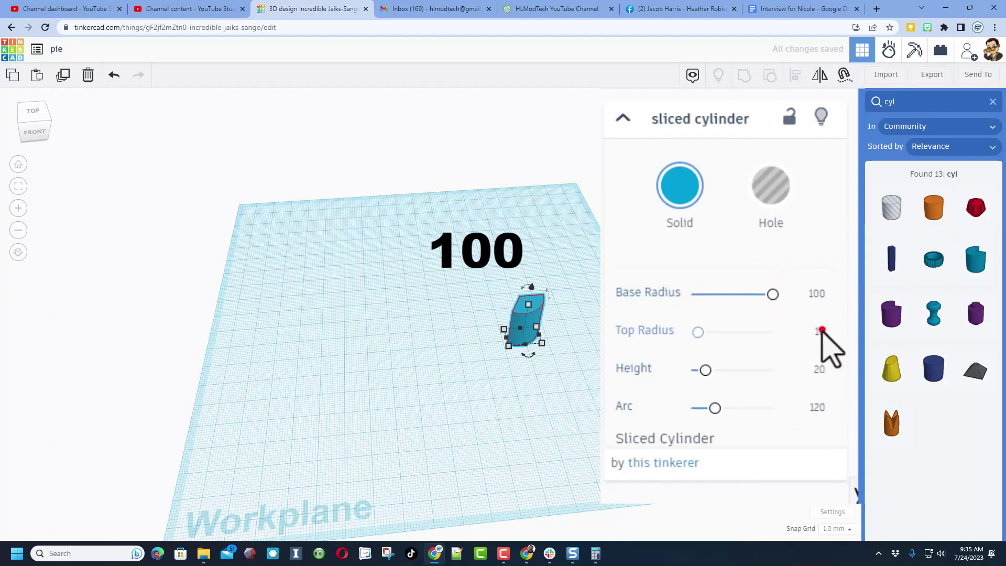
click(820, 332)
text(100)
key(Return)
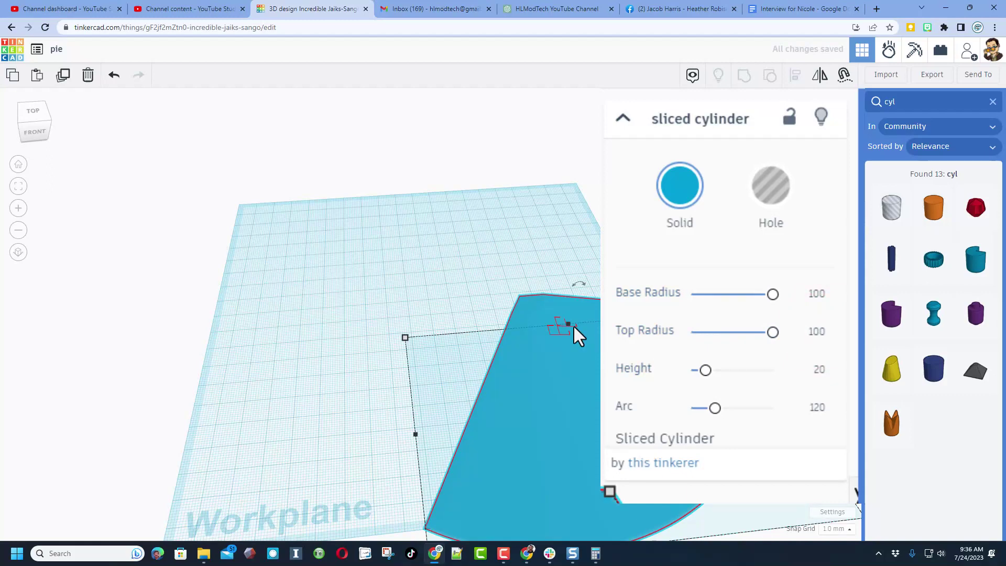
- Flatten the slice to height 2, shift it left, and pick a plain cylinder
right_drag(574, 327, 429, 385)
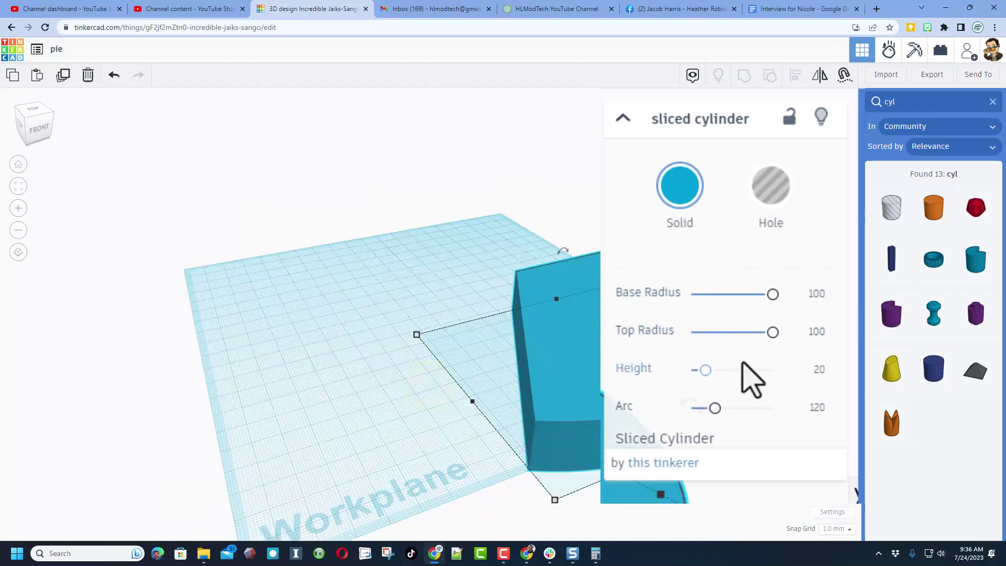
click(819, 369)
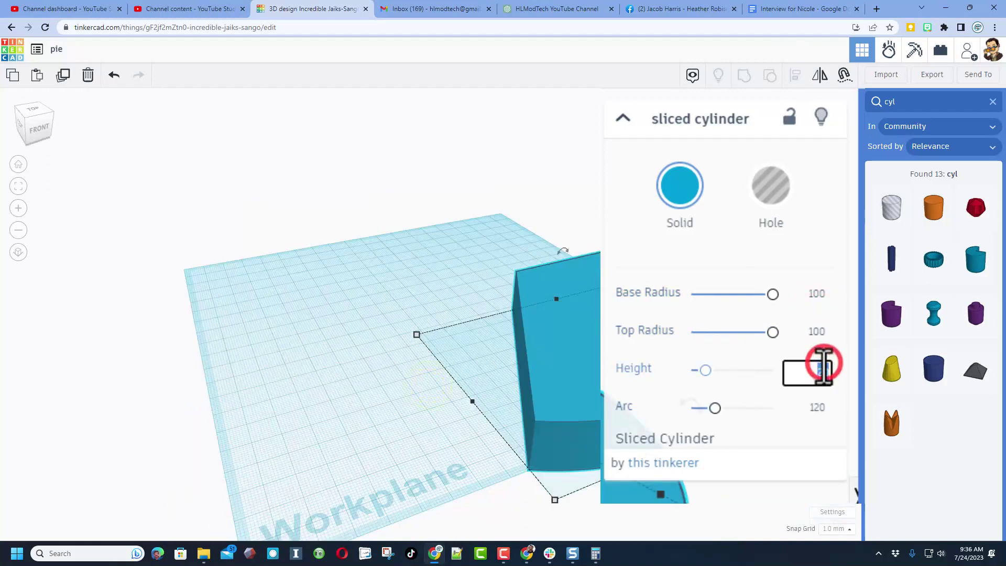
text(2)
key(Return)
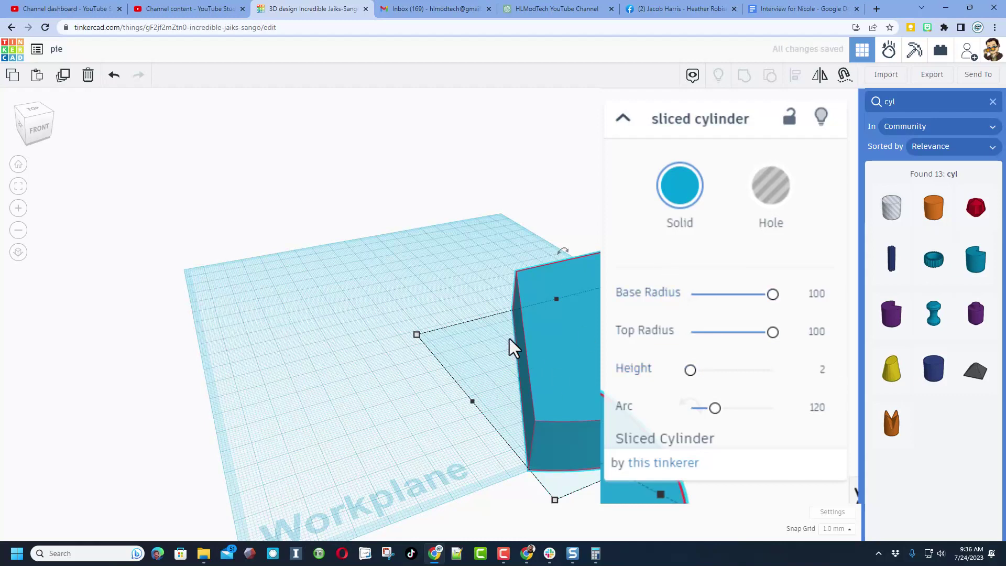
mouse_move(300, 301)
right_down()
mouse_move(324, 279)
mouse_move(339, 282)
right_up()
drag(568, 370, 507, 378)
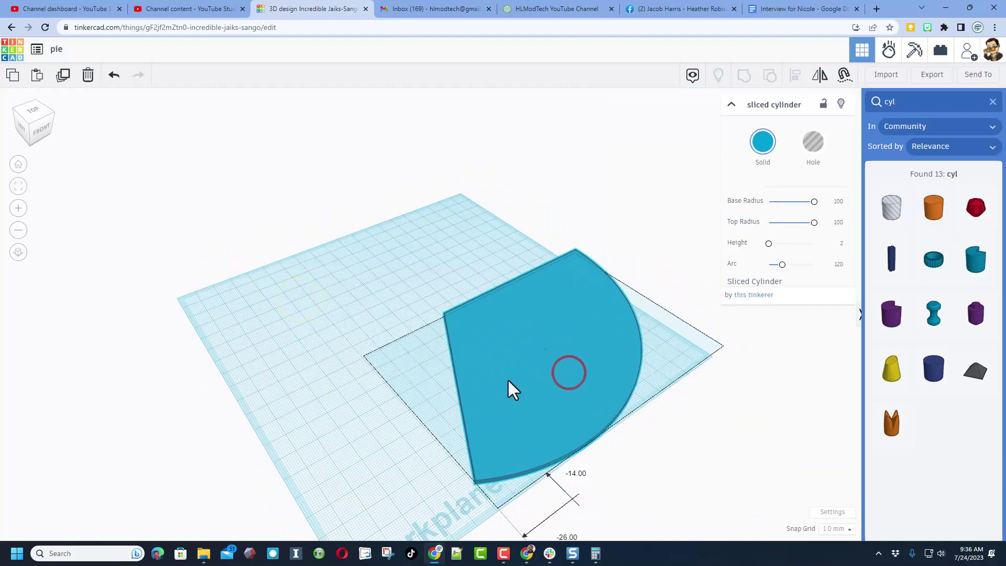
right_drag(508, 376, 454, 395)
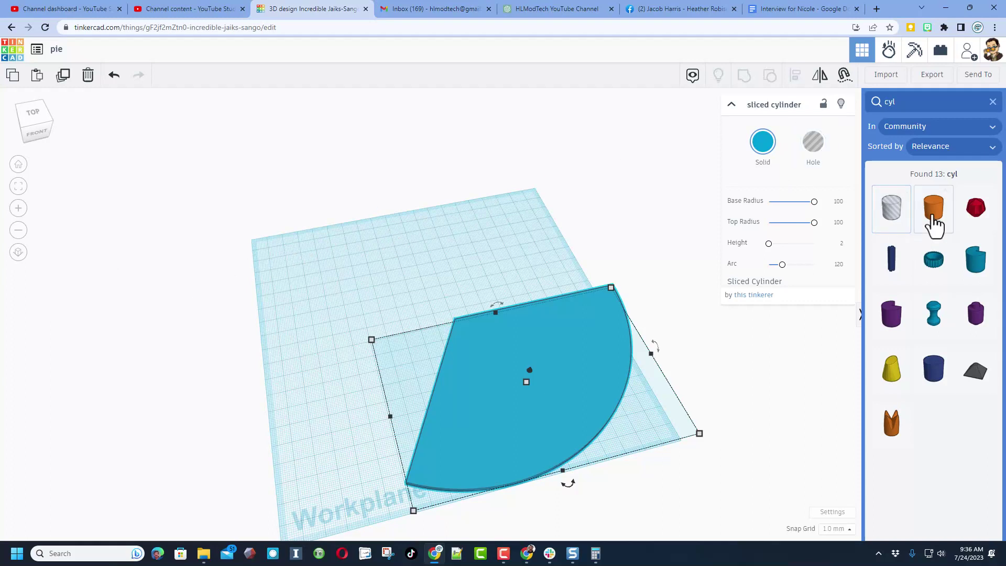
click(934, 212)
- Place the cylinder with 64 sides and scale it up to size 300
click(269, 278)
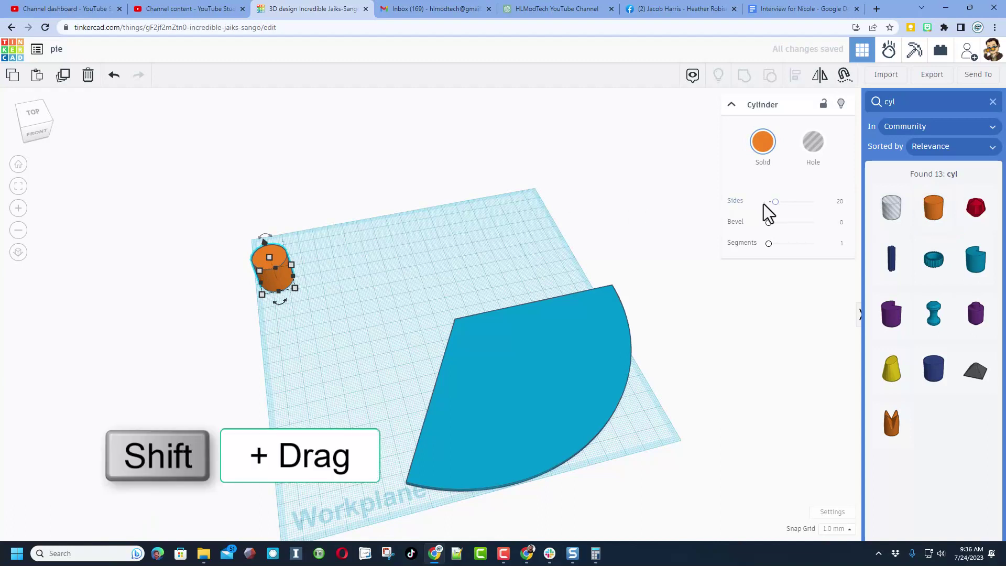
shift+drag(776, 201, 831, 201)
mouse_move(296, 291)
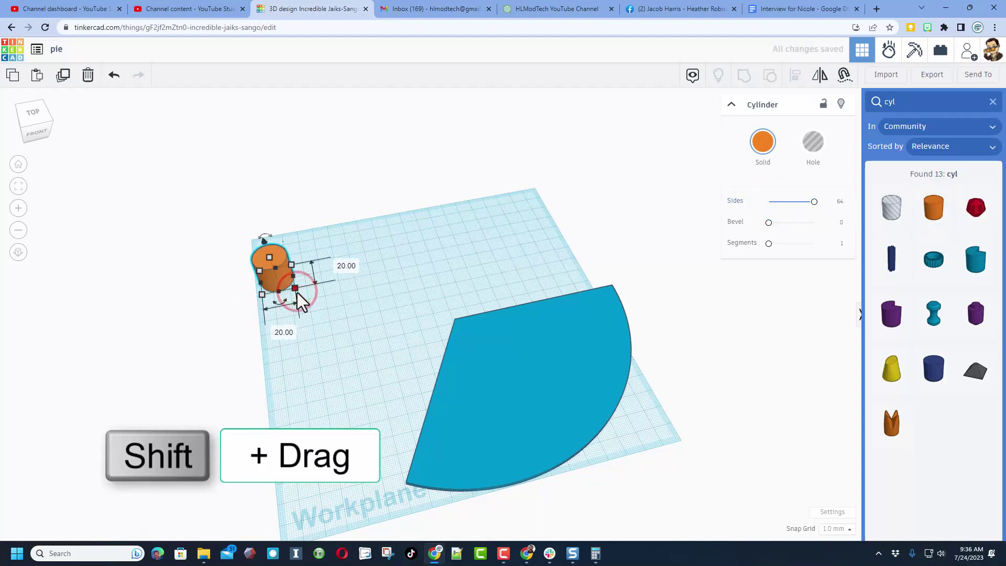
shift+drag(297, 293, 370, 336)
click(412, 274)
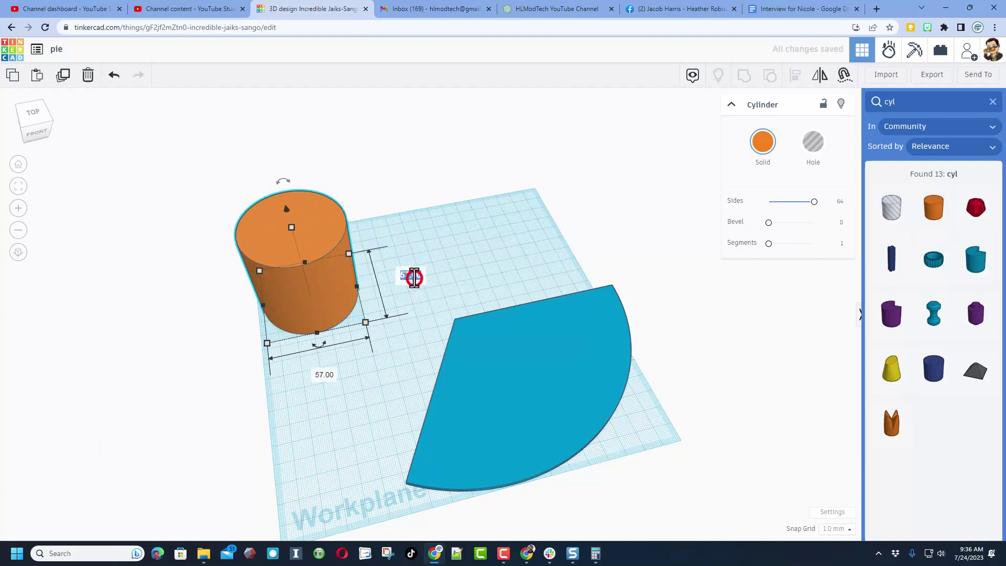
text(300)
key(Return)
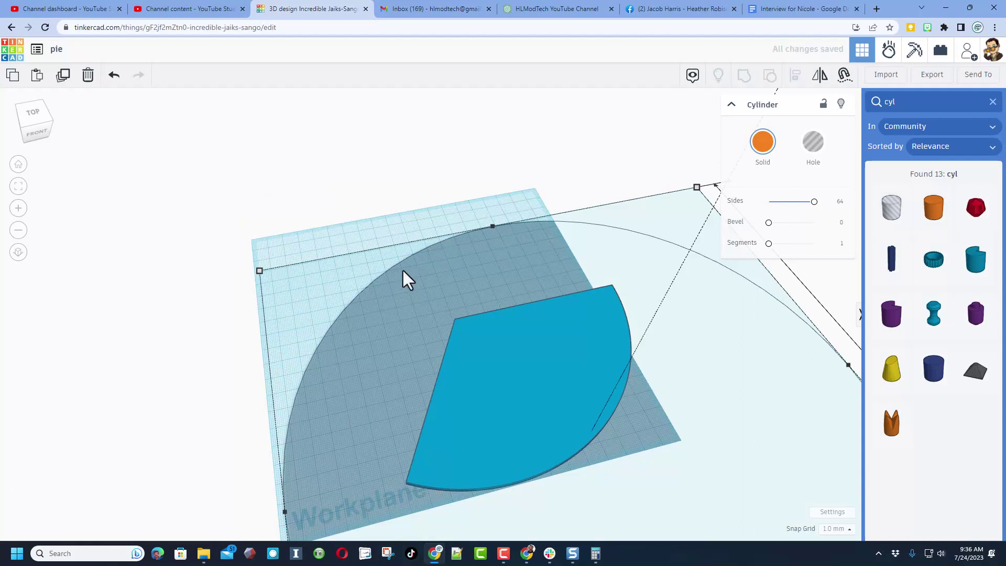
- Flatten the cylinder to height 20 into a disc and bring up its colour choices
scroll(335, 344, down, 5)
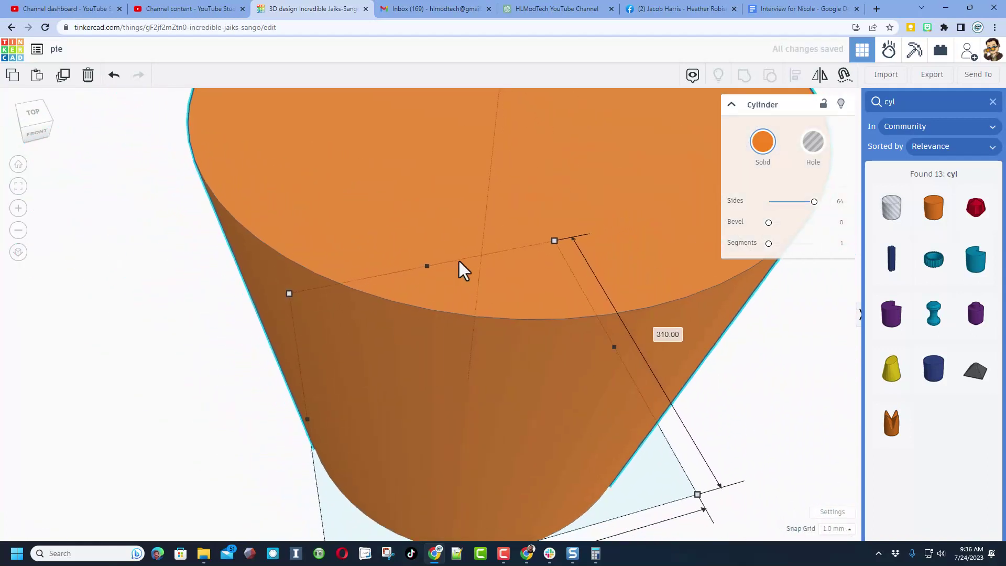
right_drag(459, 261, 451, 216)
click(508, 231)
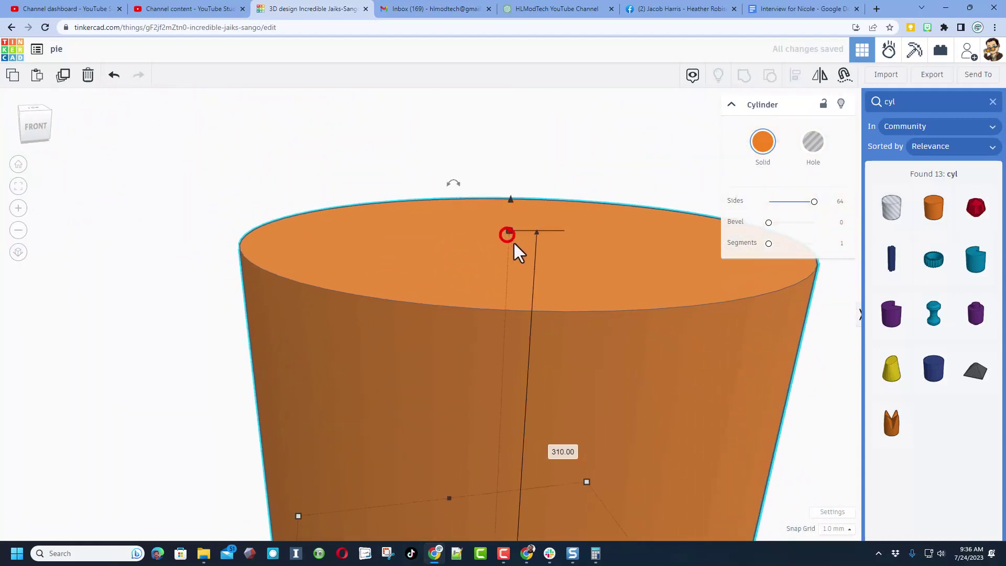
click(563, 452)
text(20)
key(Return)
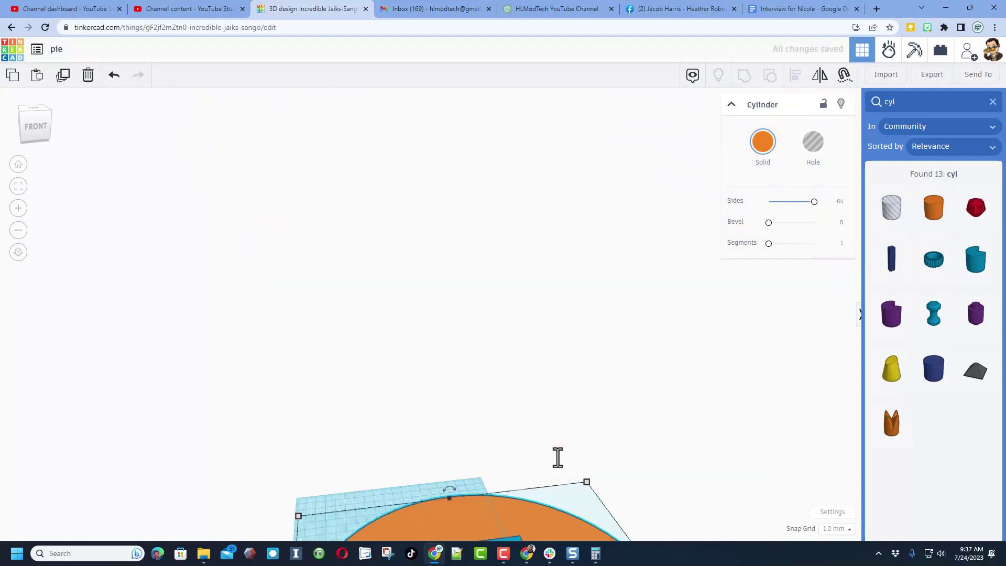
right_drag(557, 458, 385, 388)
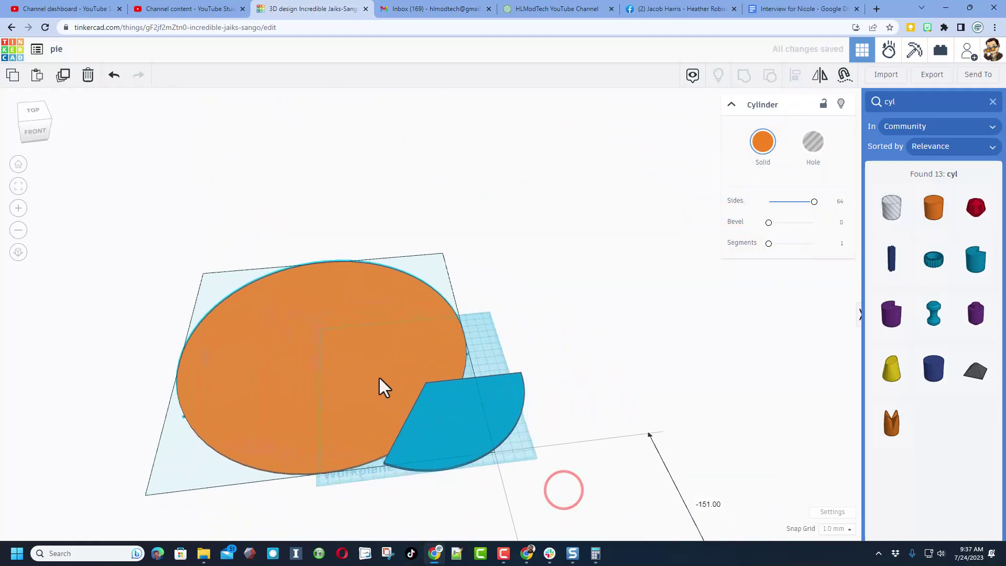
click(761, 157)
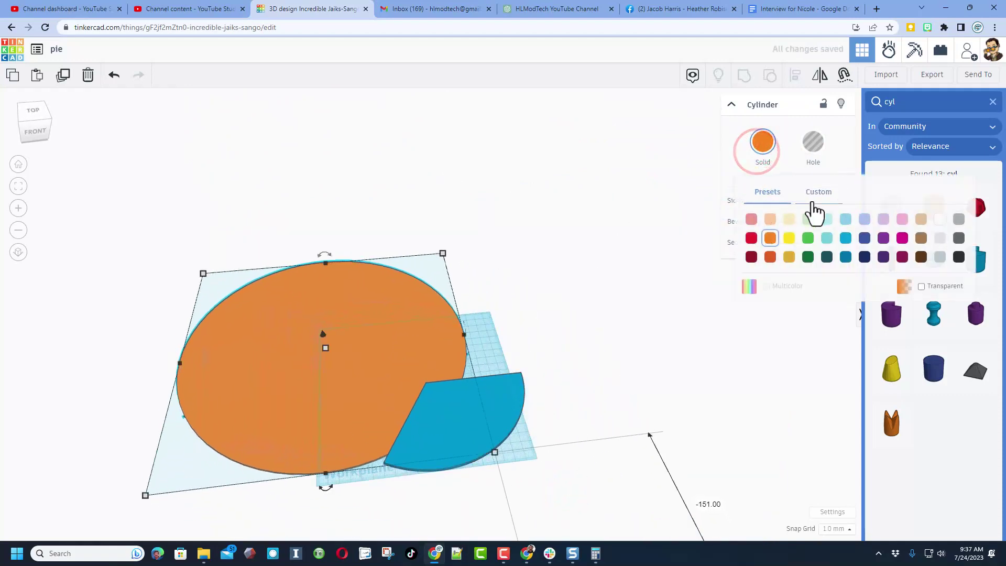
- Give the disc a bright green custom colour
click(814, 195)
click(821, 287)
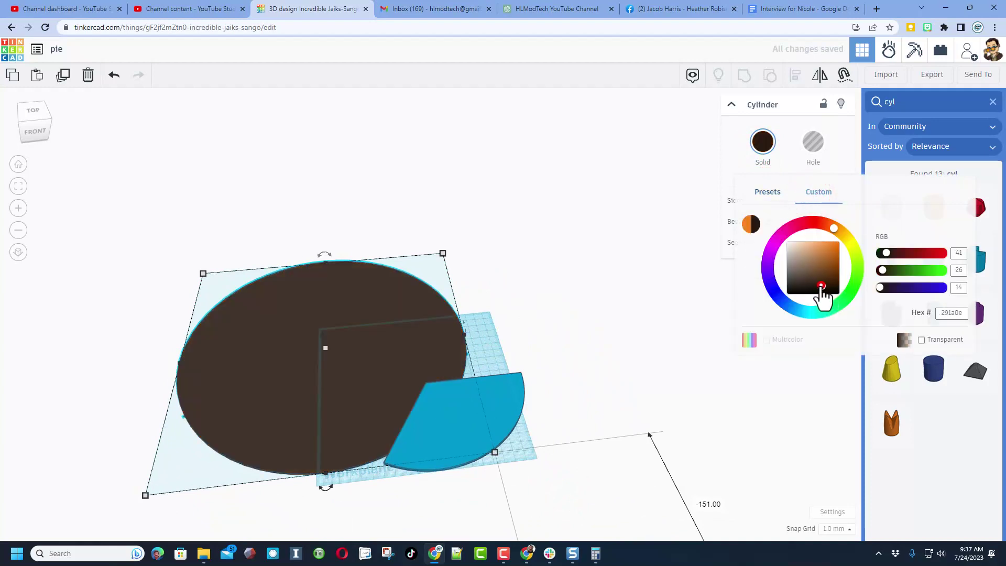
drag(821, 286, 856, 225)
click(858, 288)
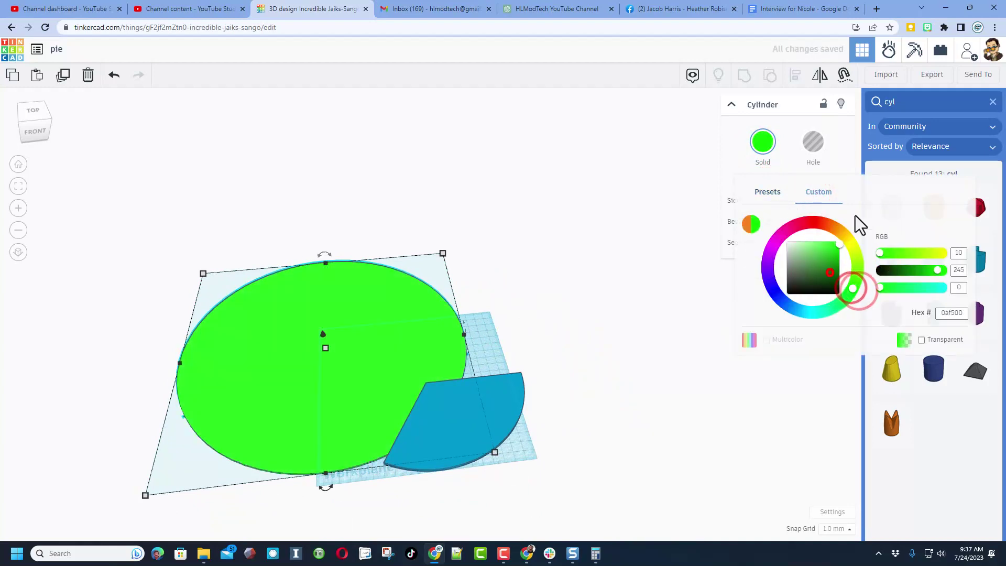
click(560, 296)
- Move the green disc up-left off the blue wedge, then select the wedge
click(420, 350)
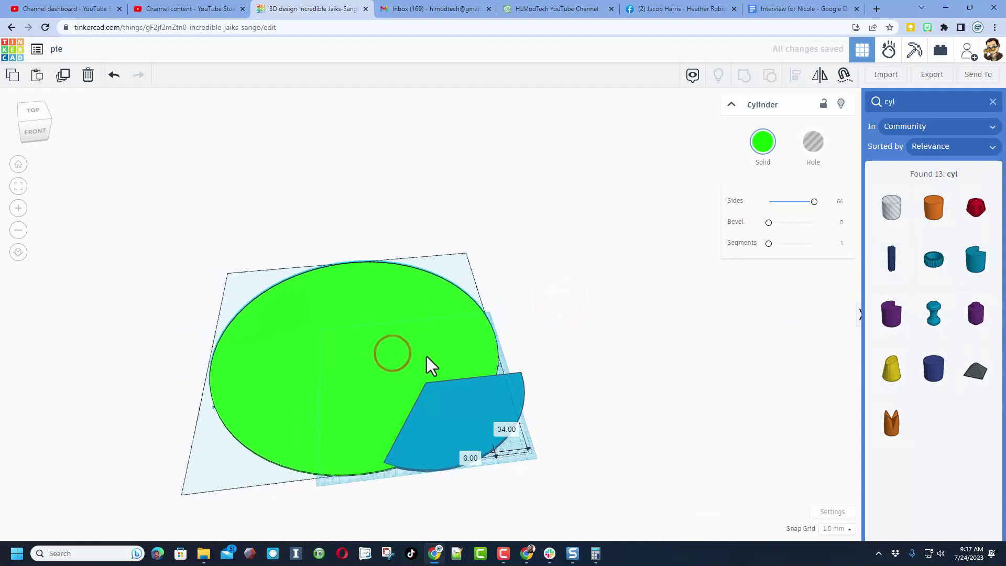
drag(299, 394, 204, 283)
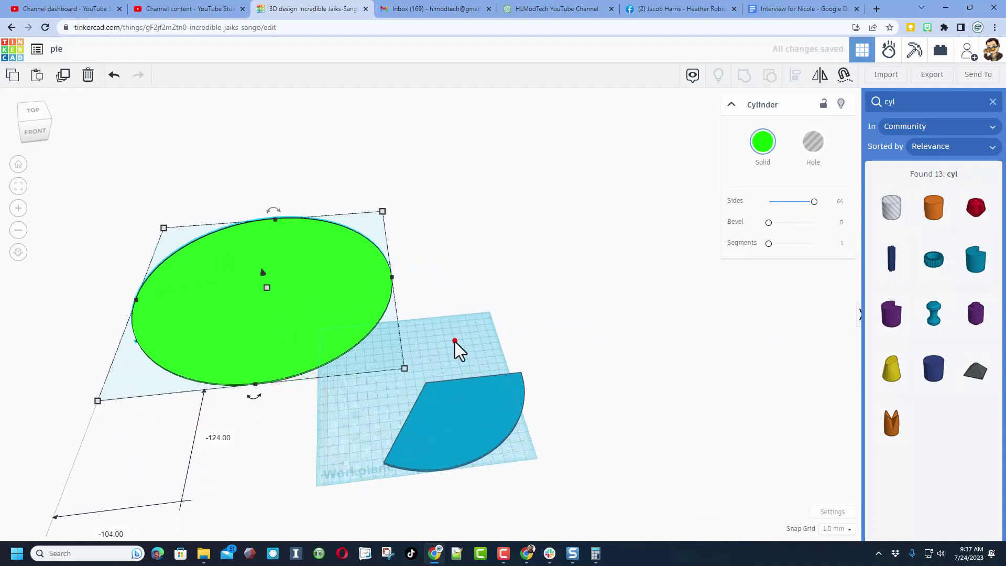
click(455, 414)
right_drag(455, 414, 460, 331)
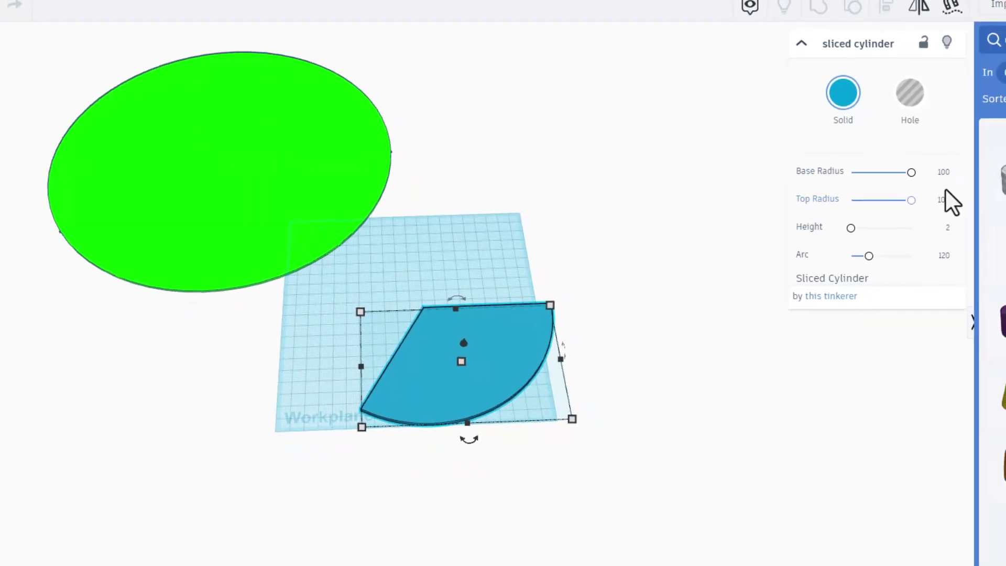
- Shift the green disc toward the front and show the blue wedge's 150 by 100 size
drag(276, 232, 283, 299)
click(565, 252)
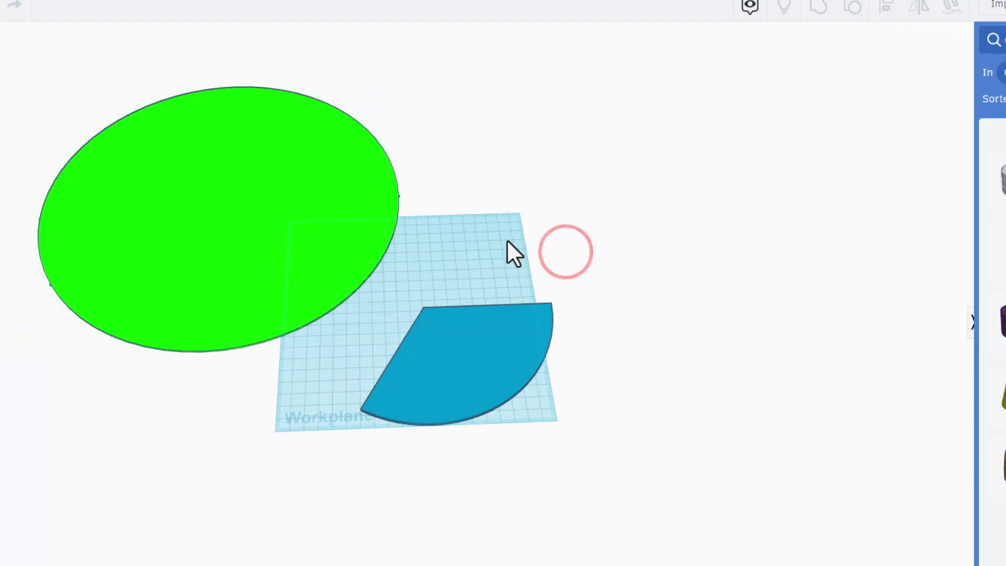
click(472, 320)
click(384, 370)
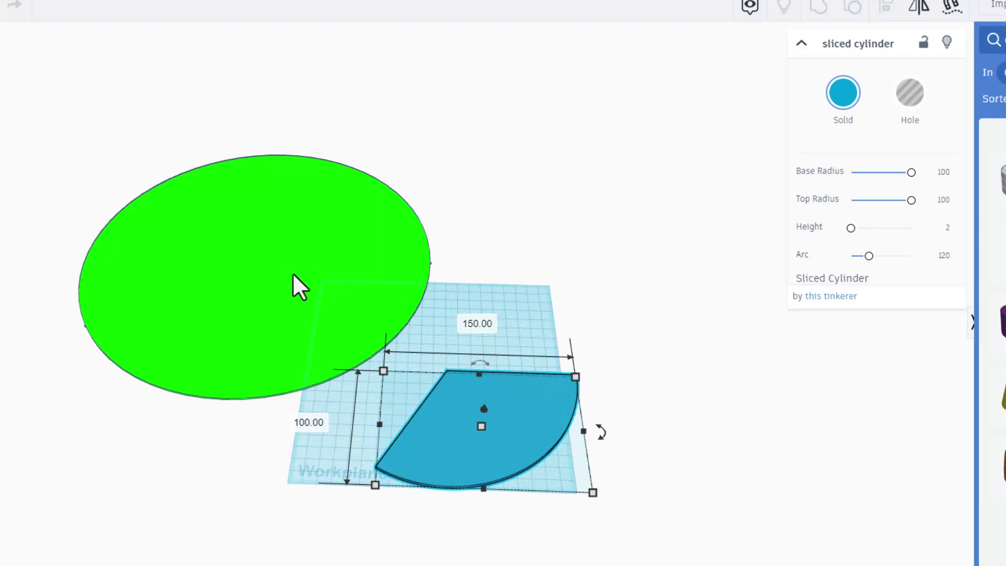
- Duplicate the blue wedge with Ctrl+D and drag the copy up beside the green disc
click(545, 303)
click(541, 405)
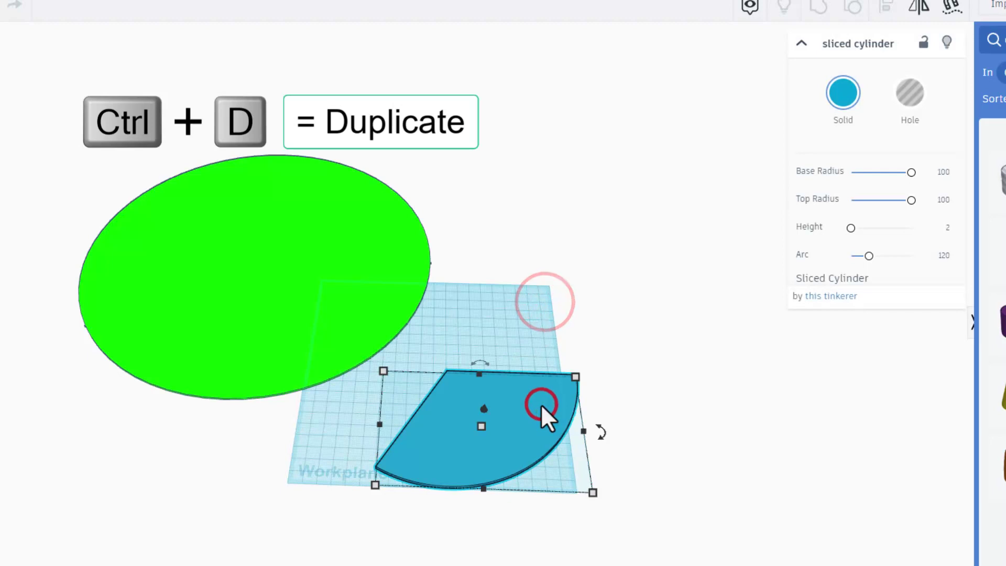
key(ctrl+d)
drag(541, 404, 549, 299)
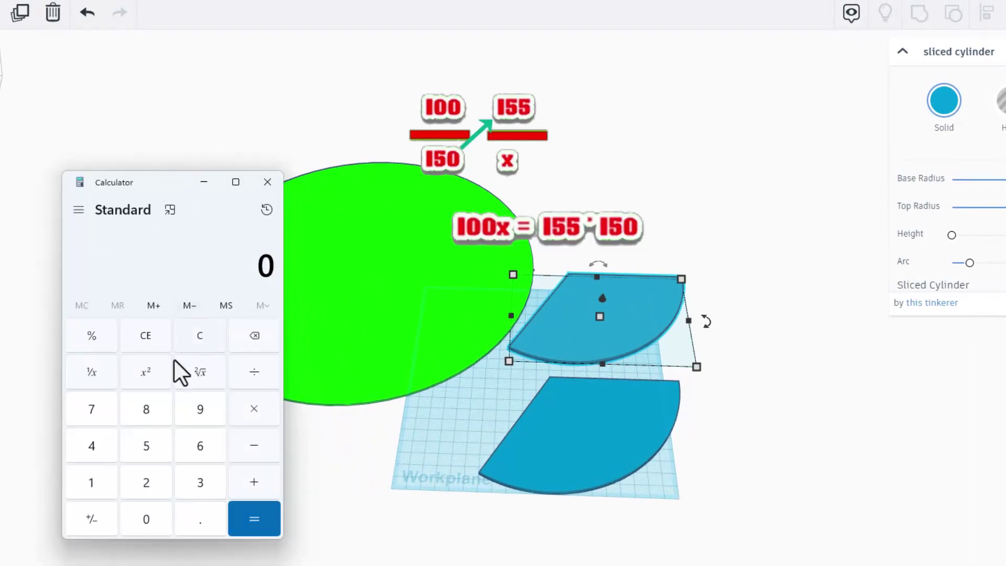
- Compute 155 × 150 ÷ 100 = 232.5 in Calculator, then minimize it
click(137, 444)
click(137, 445)
click(100, 474)
click(137, 444)
click(145, 518)
key(Return)
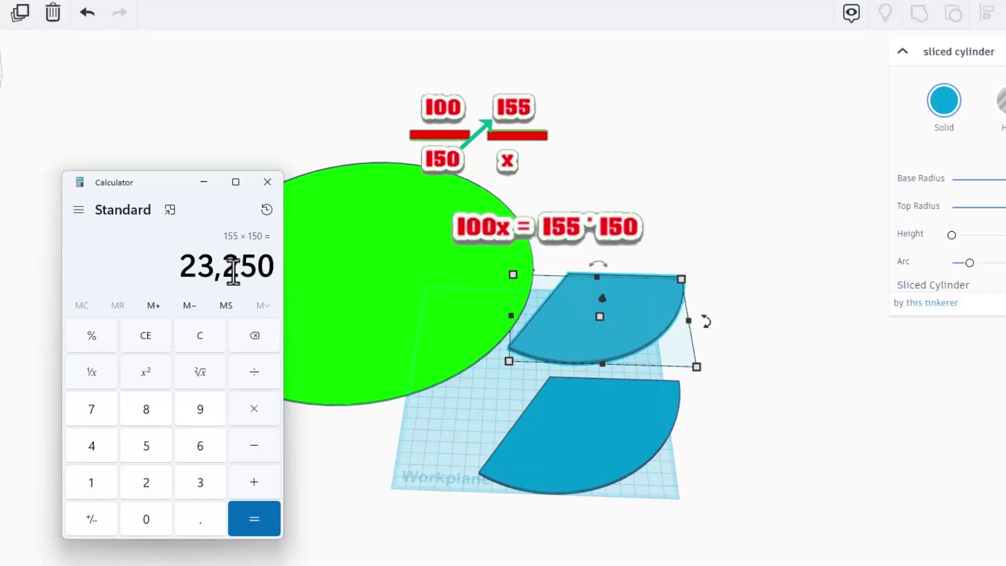
click(256, 376)
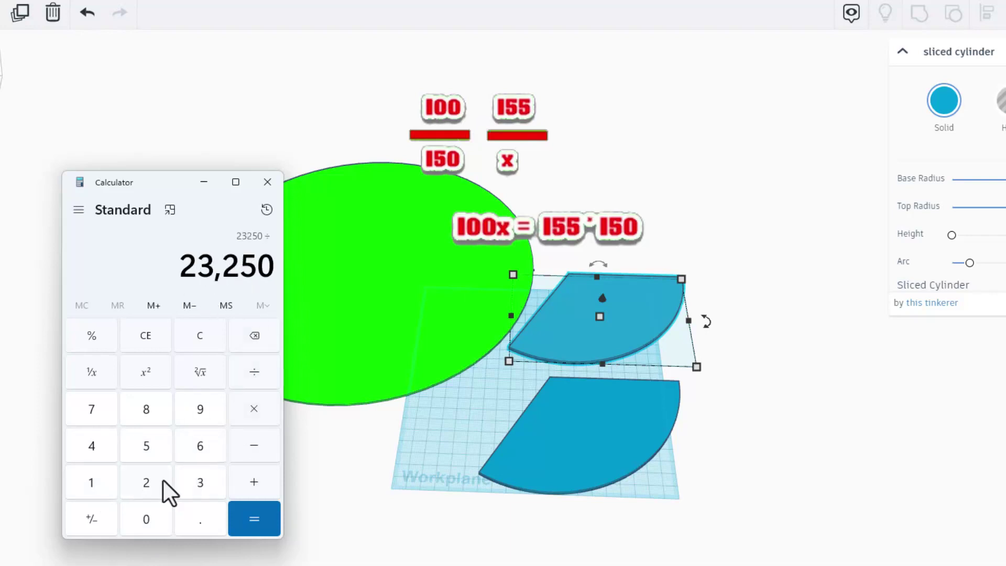
click(90, 478)
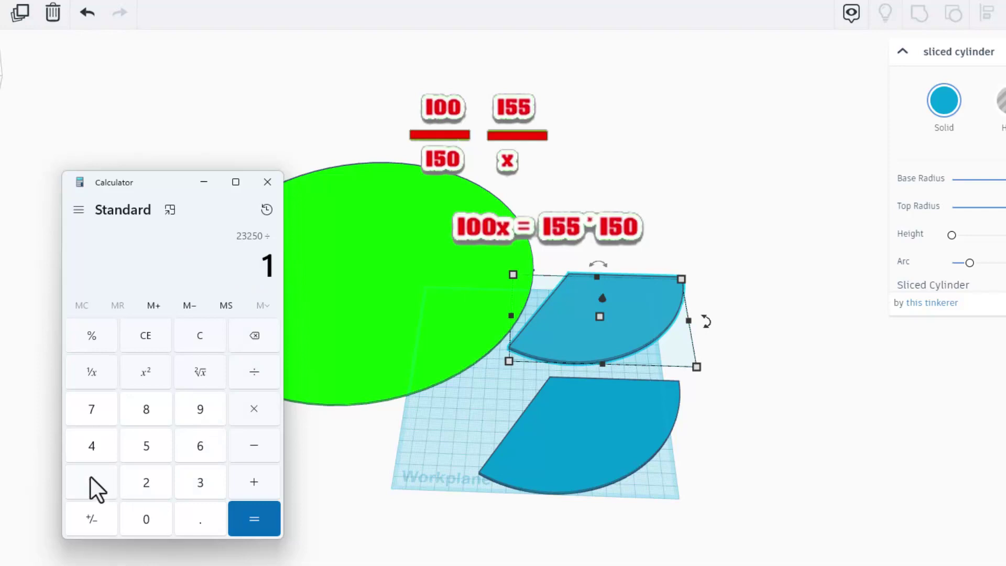
click(137, 510)
click(137, 510)
click(250, 508)
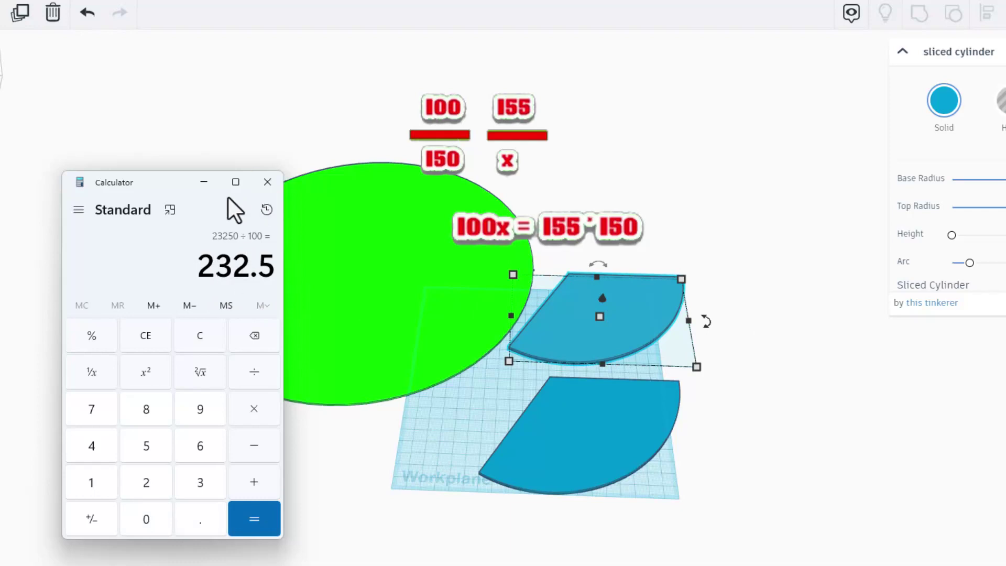
click(204, 181)
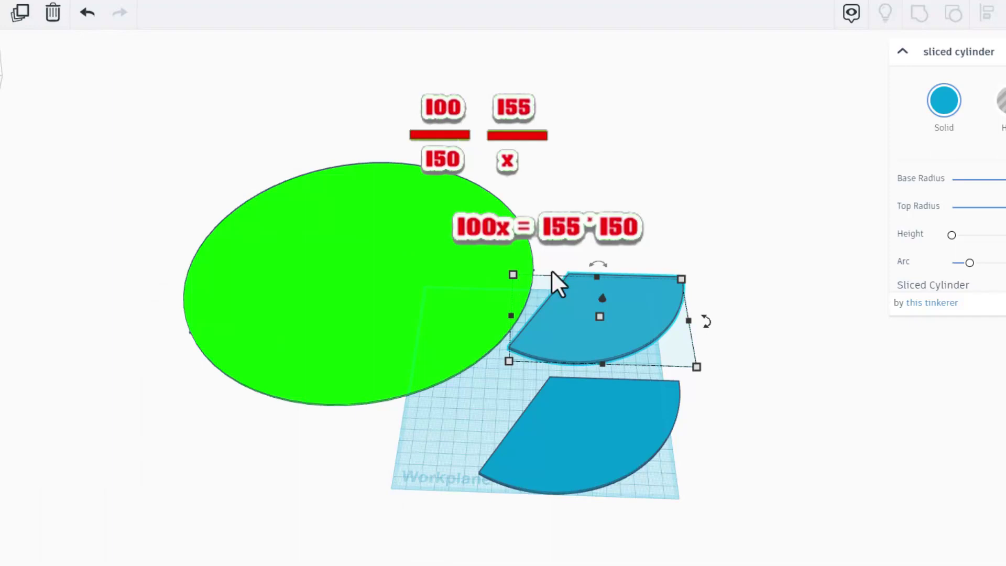
- Scale the upper wedge proportionally to a width of 232.5, making it 232.50 by 155.00
click(513, 275)
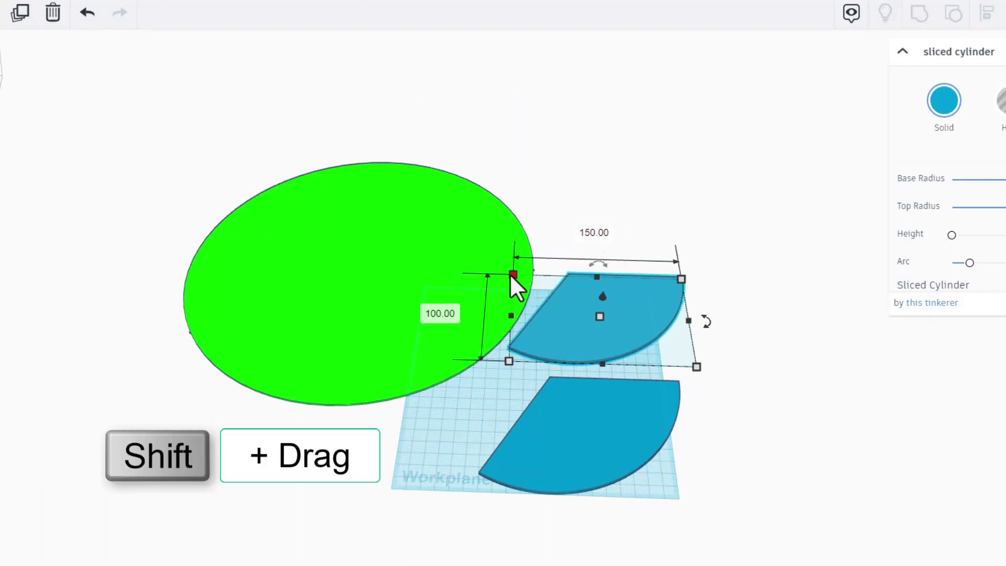
shift+drag(512, 276, 209, 160)
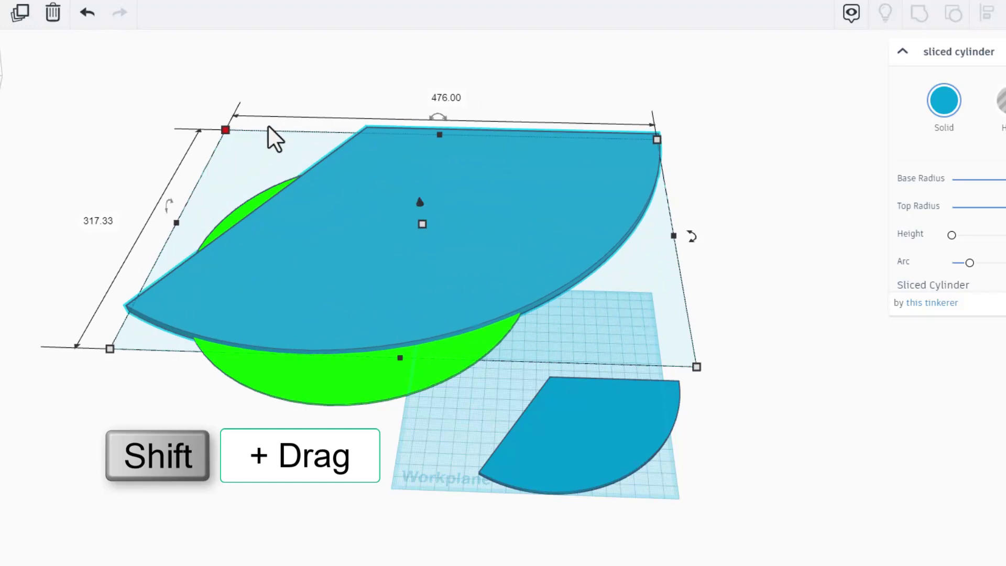
click(446, 98)
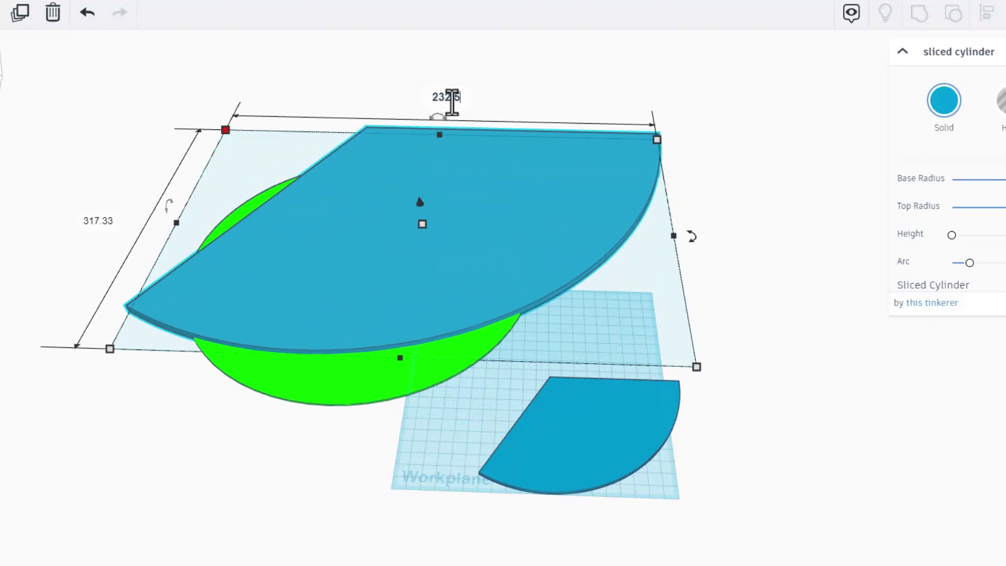
text(232.5)
key(Return)
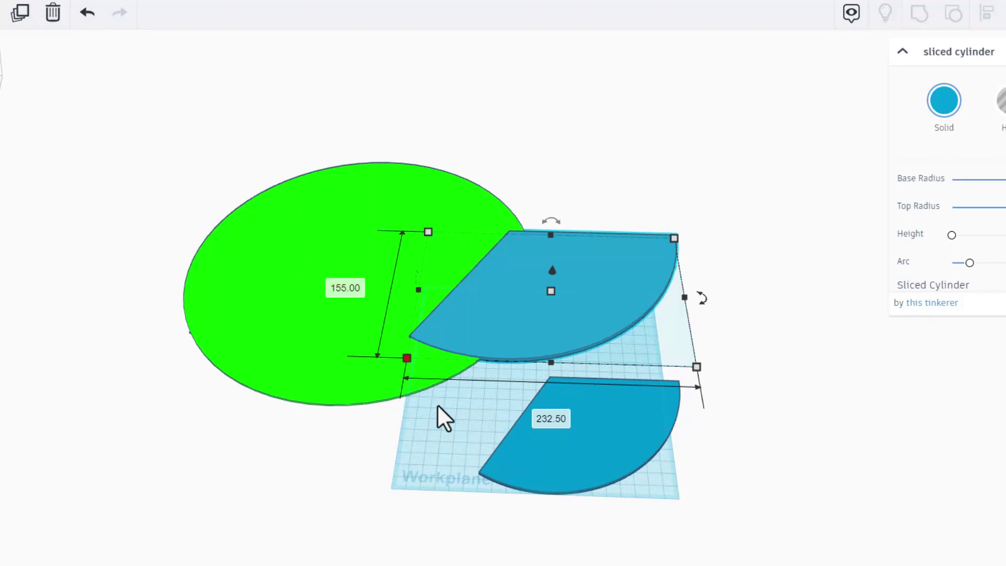
- Delete the leftover lower wedge and move the green disc under the large wedge
click(576, 465)
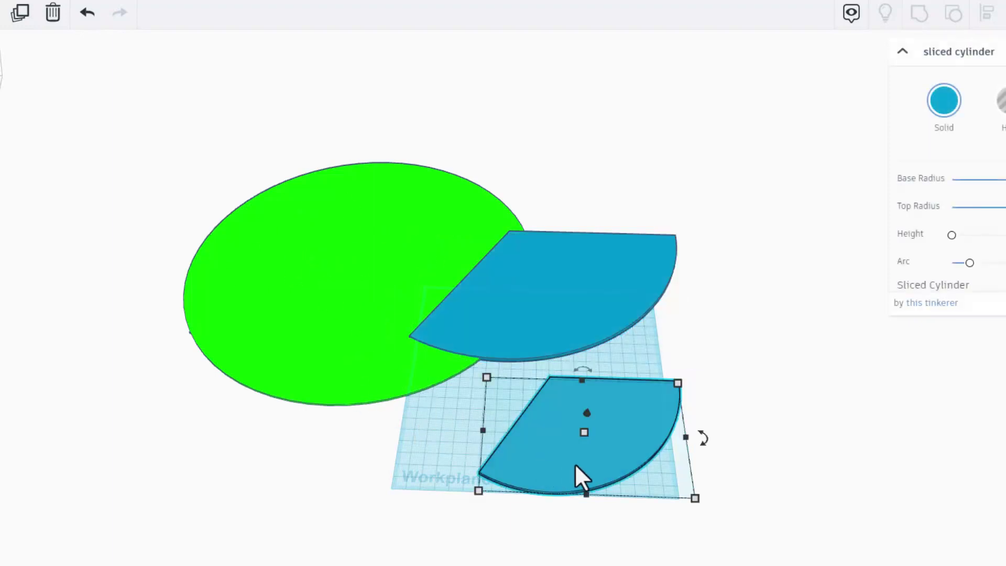
key(Delete)
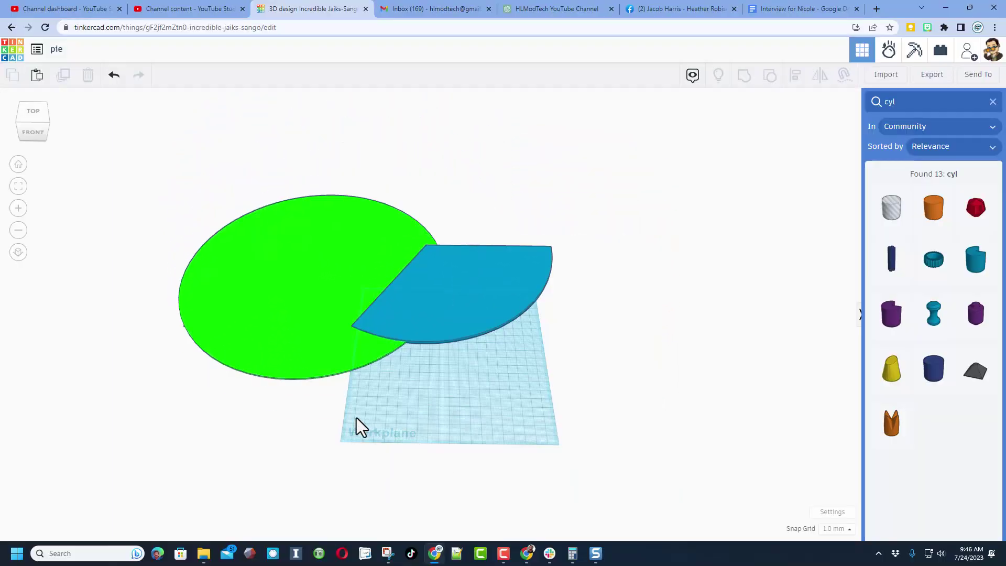
drag(330, 369, 416, 414)
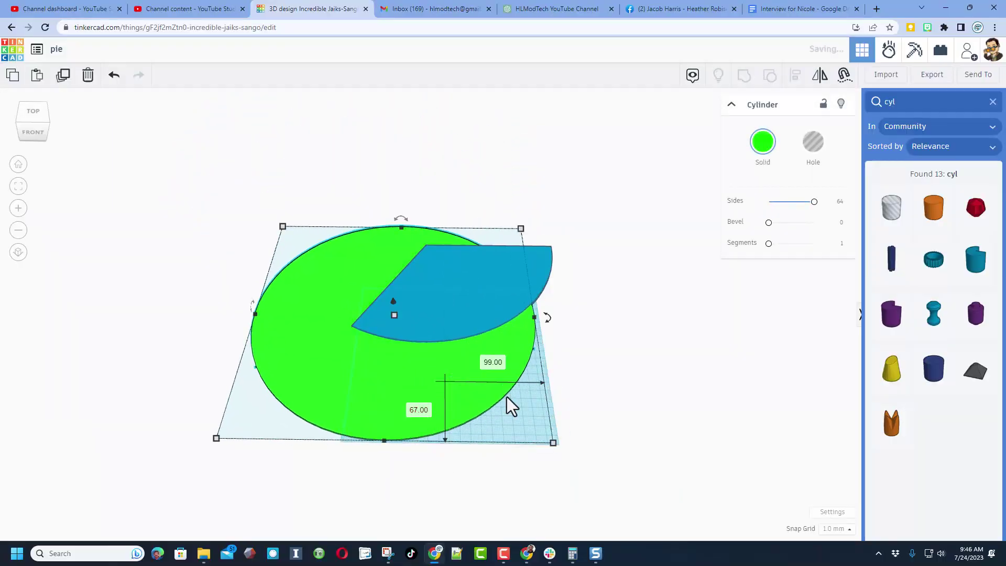
- Align the disc and the large blue wedge on their bottom edge using Align (L)
click(591, 294)
drag(599, 242, 426, 400)
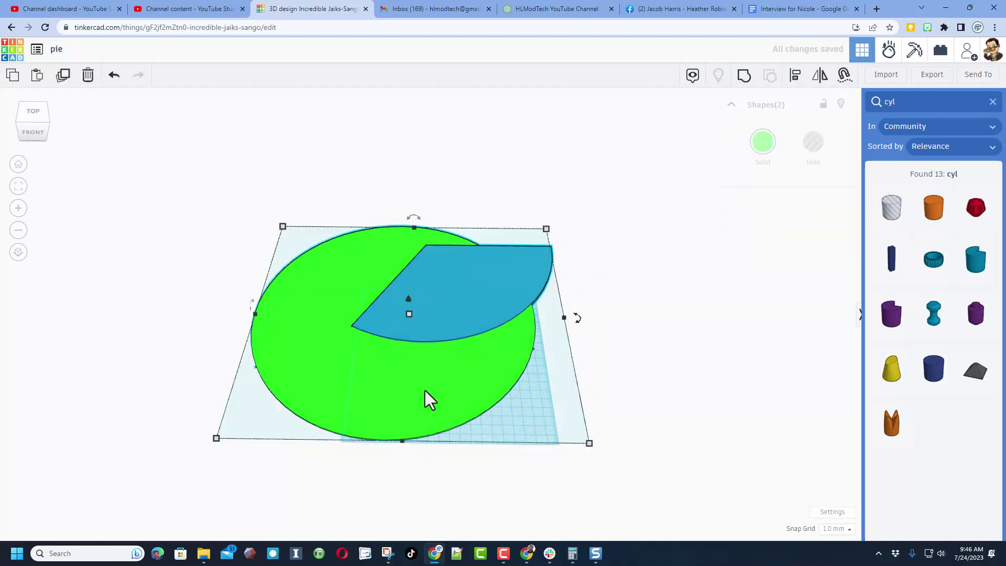
key(l)
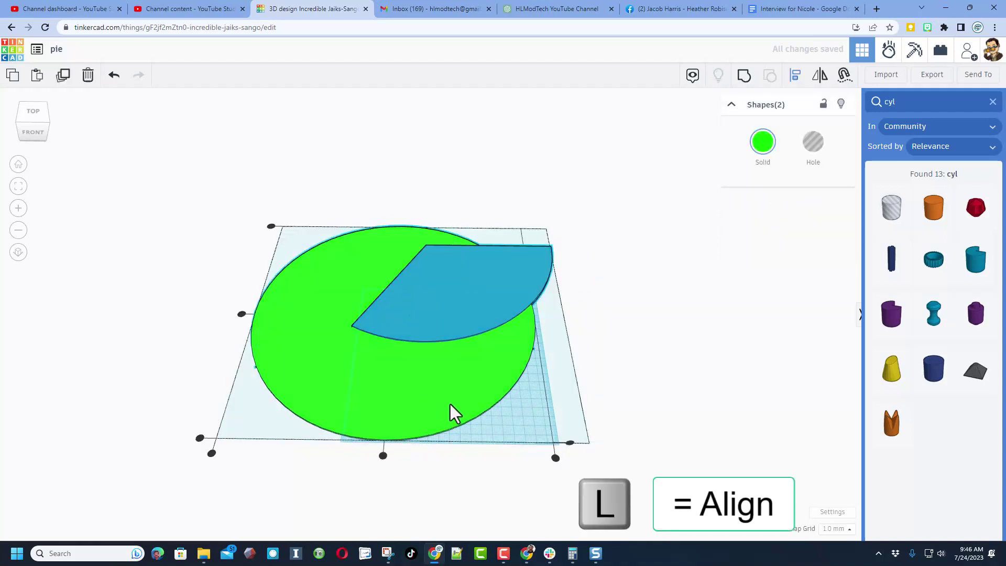
click(556, 459)
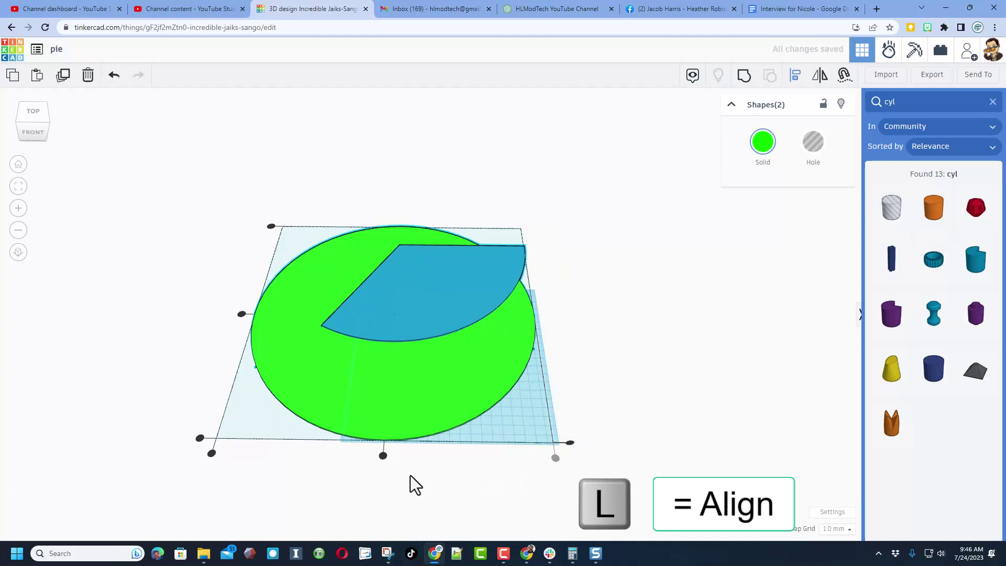
click(200, 439)
click(599, 377)
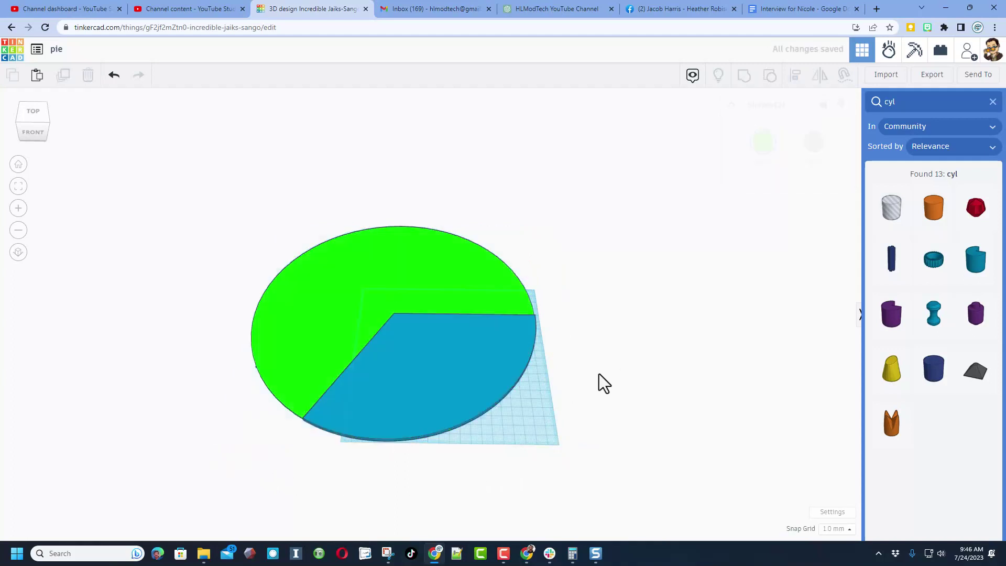
right_drag(599, 378, 542, 420)
click(531, 389)
- Duplicate the blue wedge and rotate the copy -120 degrees
key(ctrl+d)
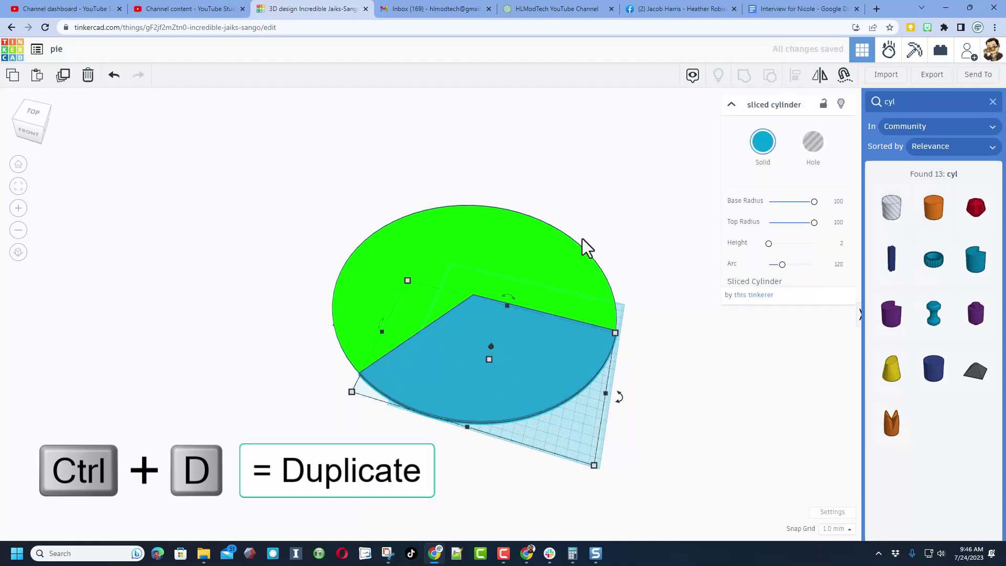
drag(619, 398, 174, 451)
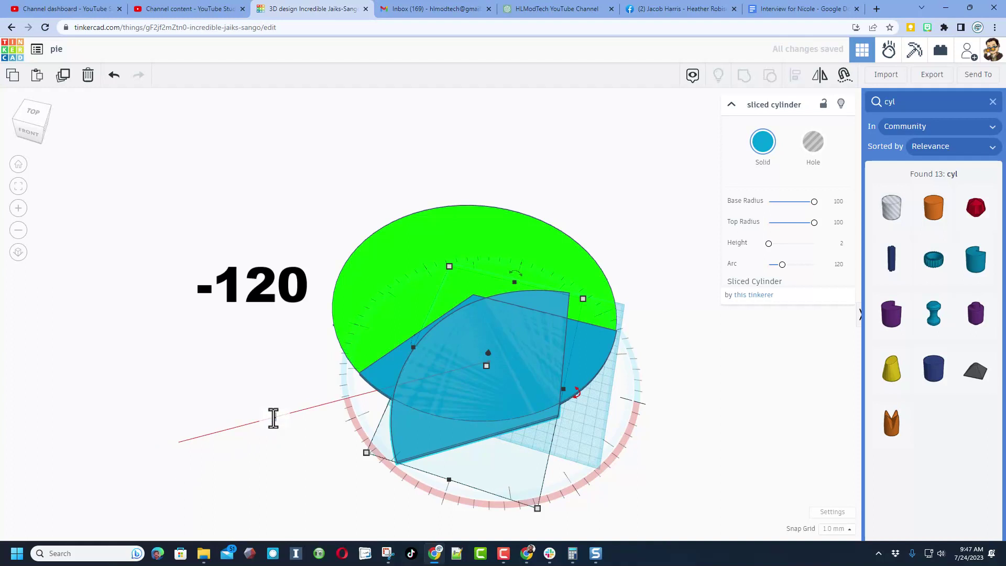
key(Return)
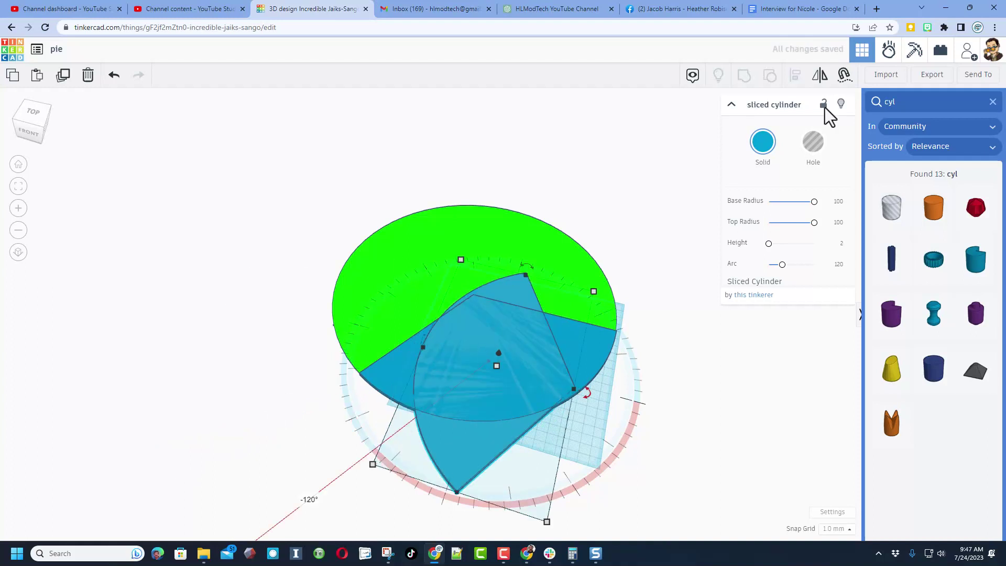
- Colour the rotated copy magenta, then select the green disc
click(762, 142)
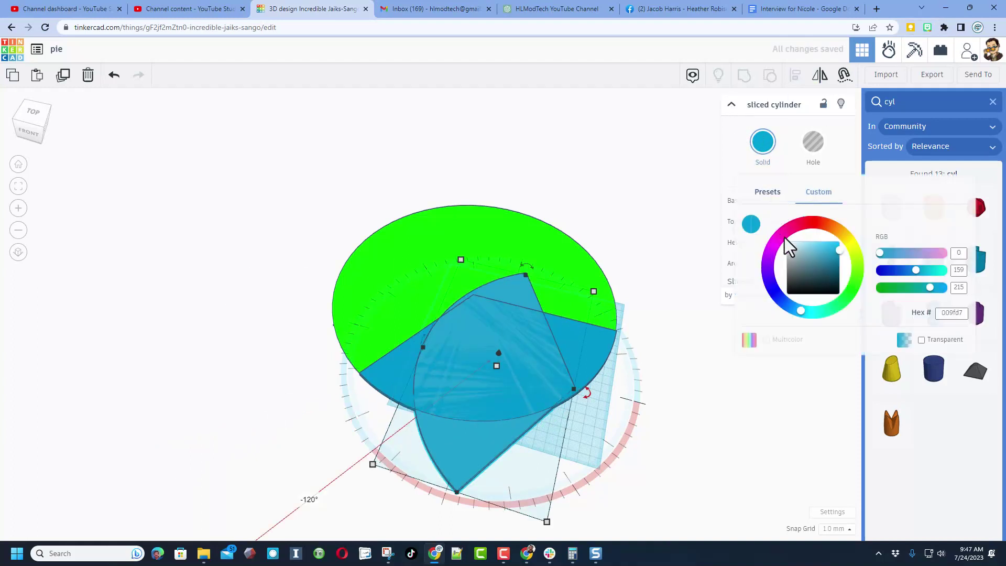
click(784, 237)
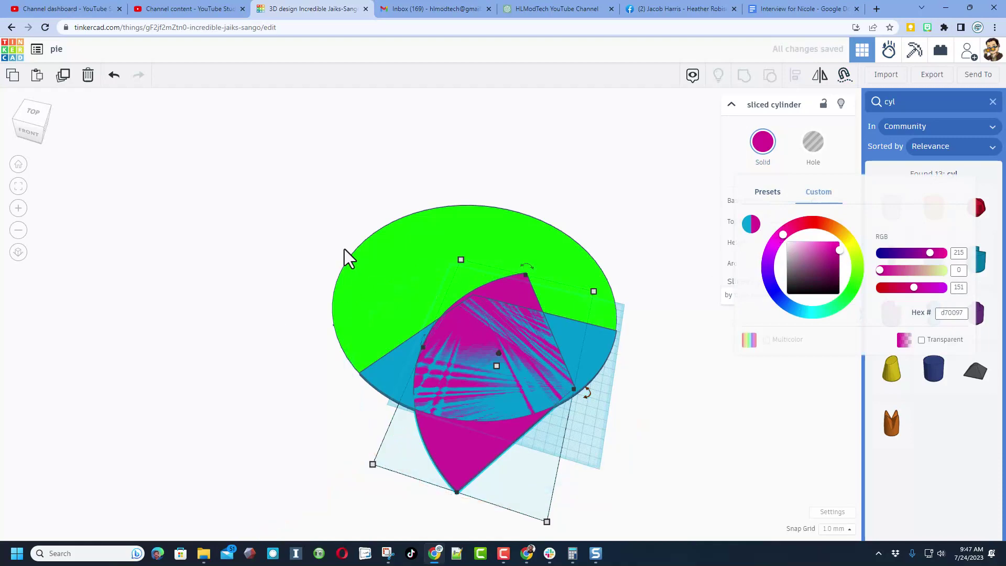
click(389, 282)
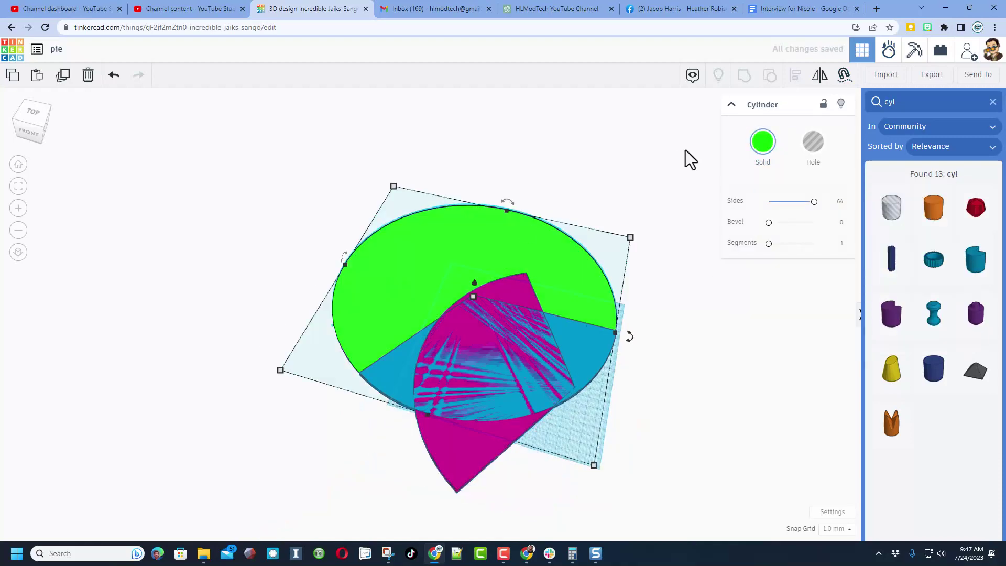
- Hide the green disc and place a workplane on the blue slice's side face
click(841, 103)
right_drag(283, 317, 408, 314)
key(f)
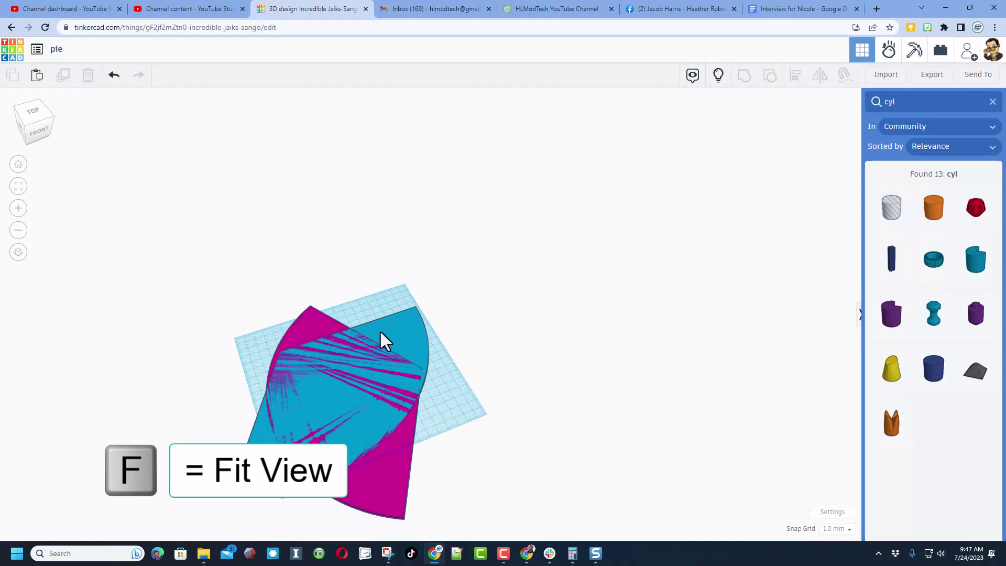
click(381, 331)
right_drag(445, 347, 461, 432)
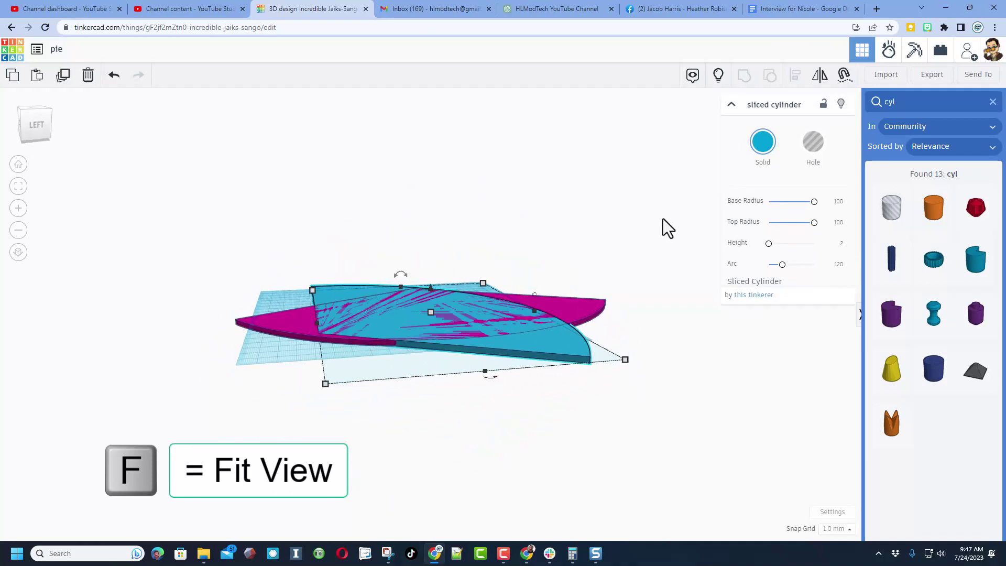
click(992, 102)
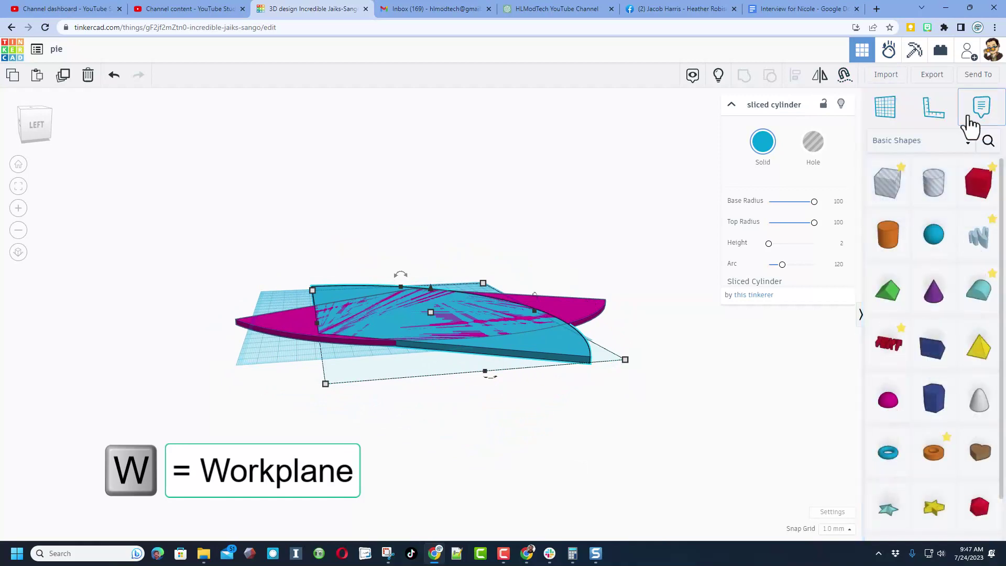
click(516, 355)
- Nudge the magenta slice left until it meets the blue slice, checking the seam
click(585, 311)
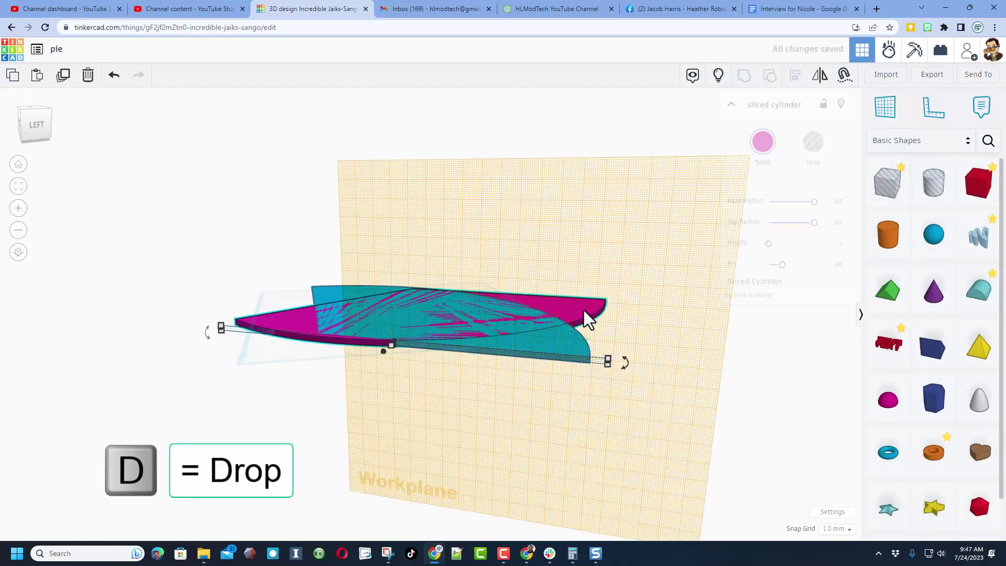
right_drag(589, 319, 557, 333)
click(483, 367)
right_drag(482, 366, 462, 438)
scroll(427, 427, up, 3)
click(580, 424)
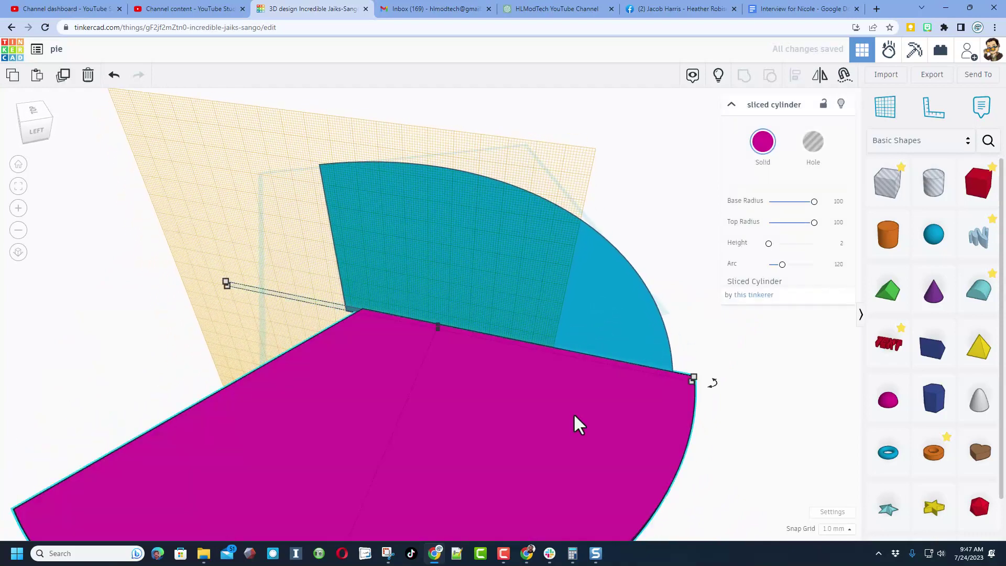
key(Left)
key(Left)
key(Left)
key(Left)
key(Left)
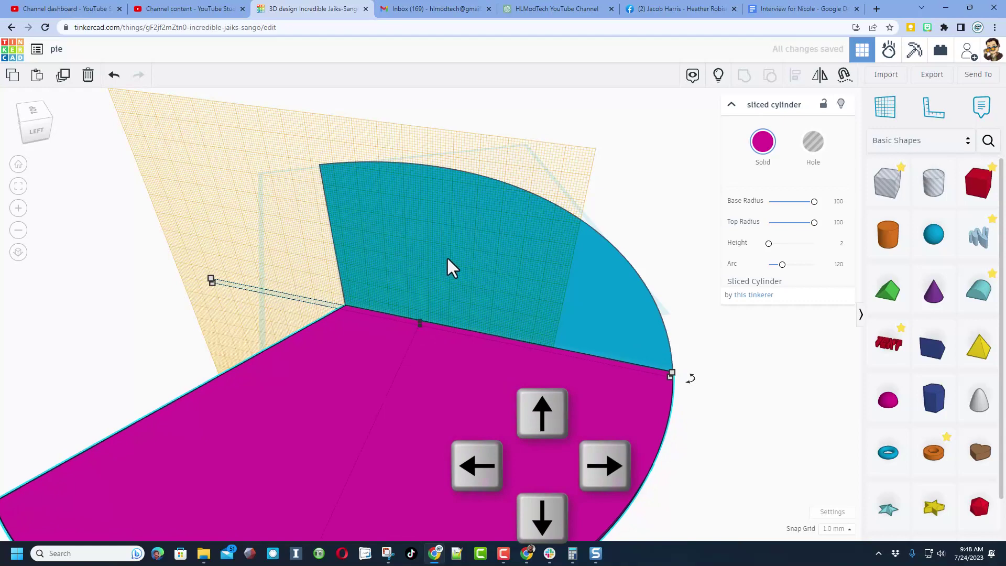
click(641, 237)
right_drag(640, 237, 535, 198)
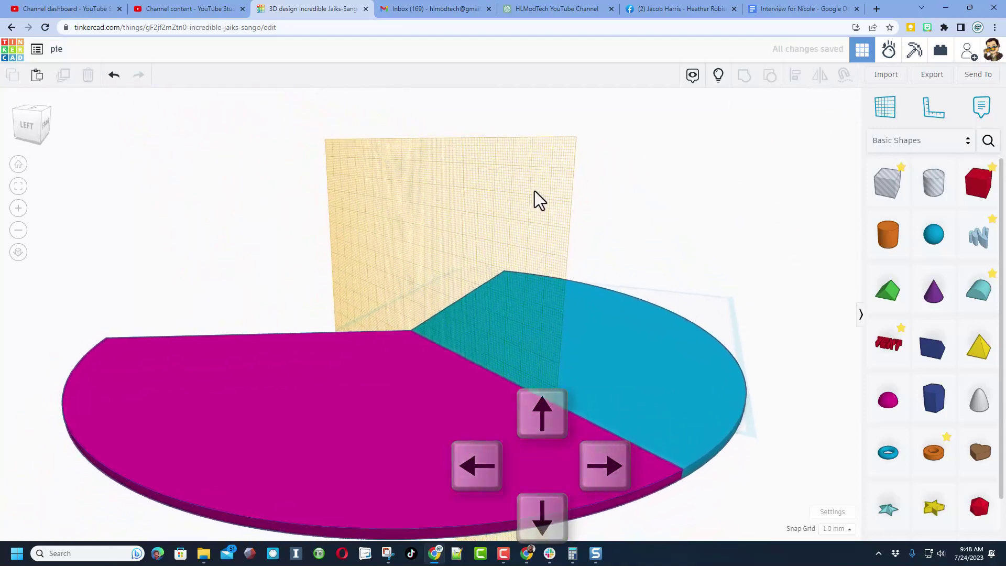
scroll(697, 477, up, 10)
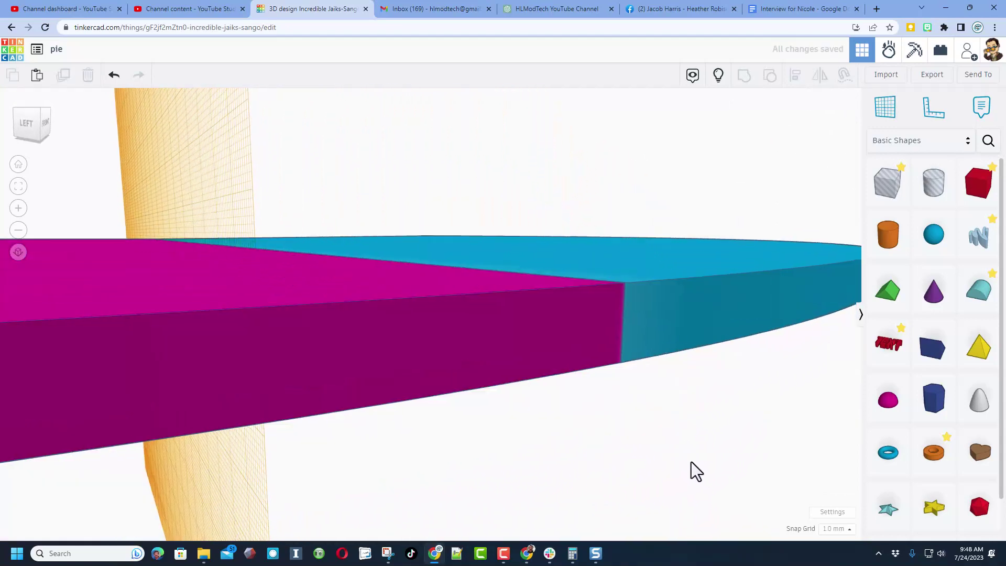
scroll(690, 458, down, 5)
- Bring the view back toward top-down and restore the default flat workplane
right_drag(670, 445, 752, 452)
scroll(753, 452, up, 5)
scroll(753, 451, down, 5)
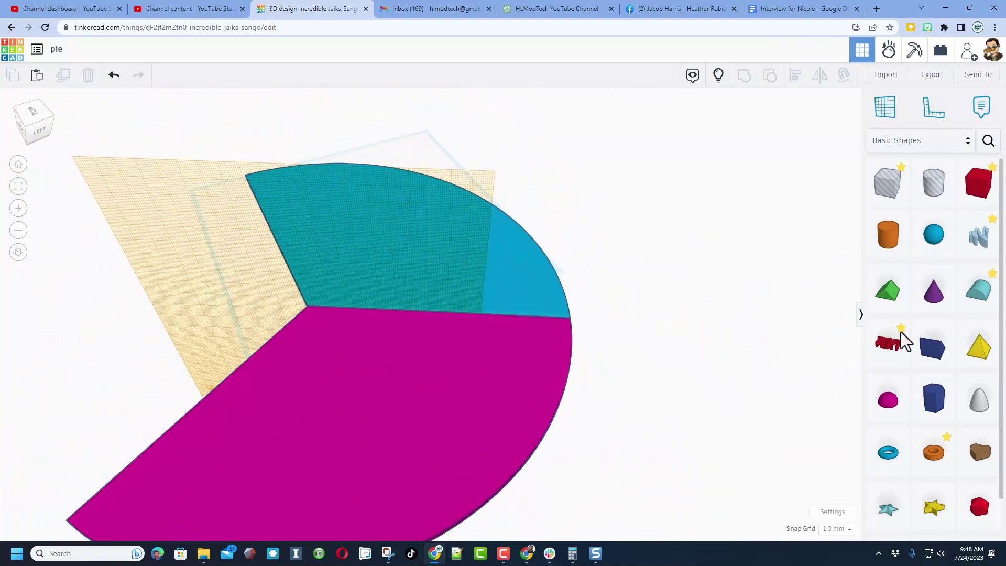
right_drag(708, 272, 579, 277)
key(w)
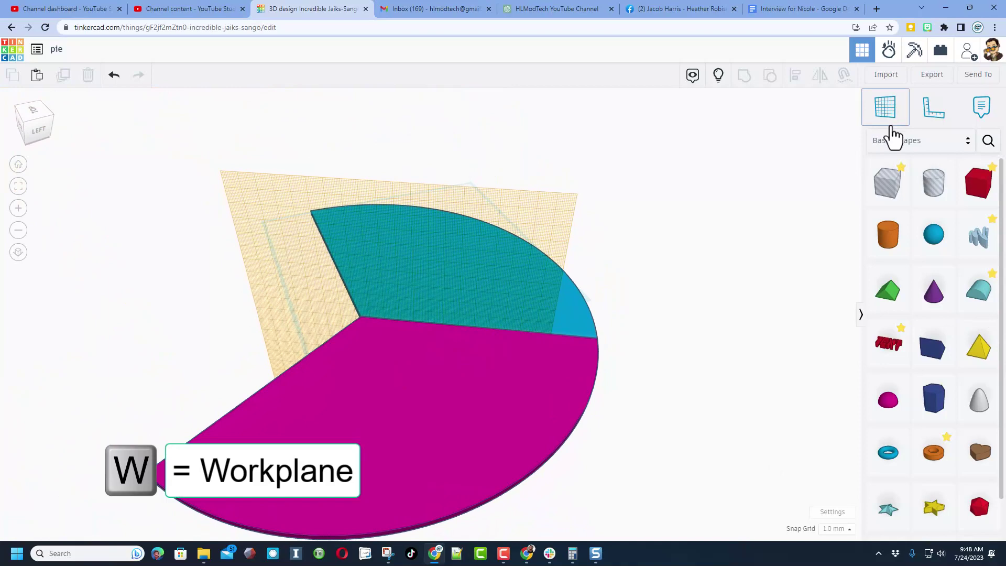
click(312, 304)
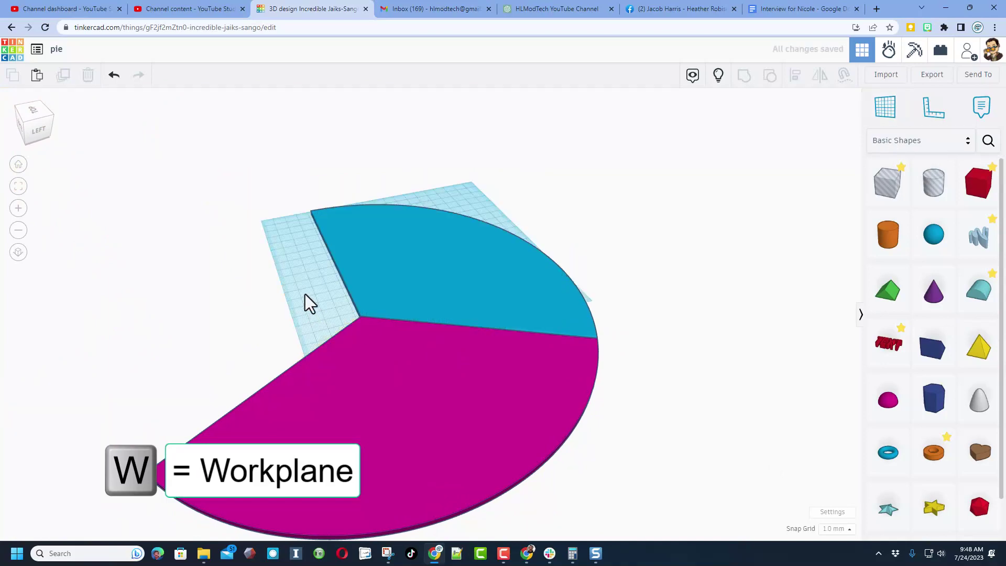
- Duplicate the magenta slice and rotate the copy -120 degrees around the pie centre
click(384, 366)
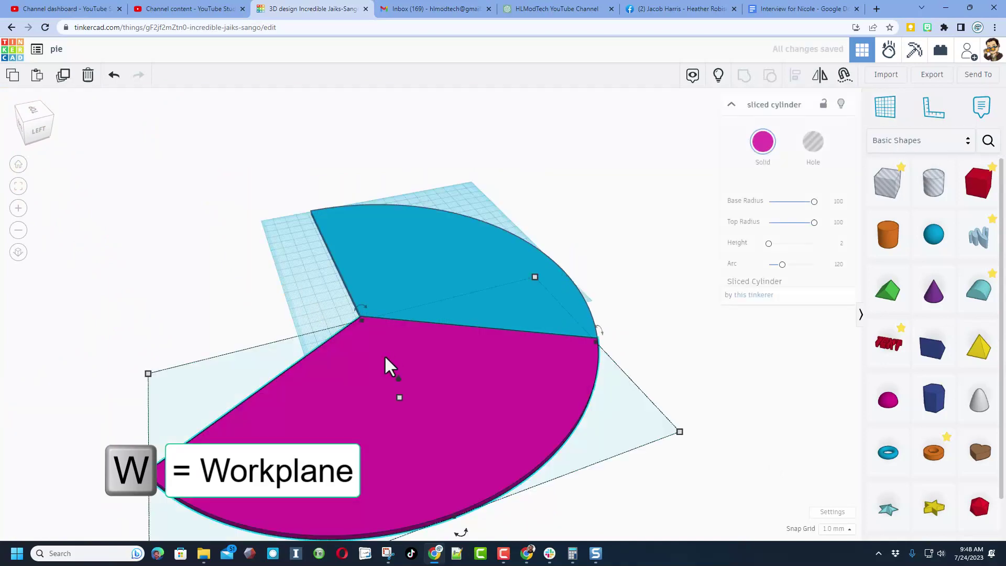
key(ctrl+d)
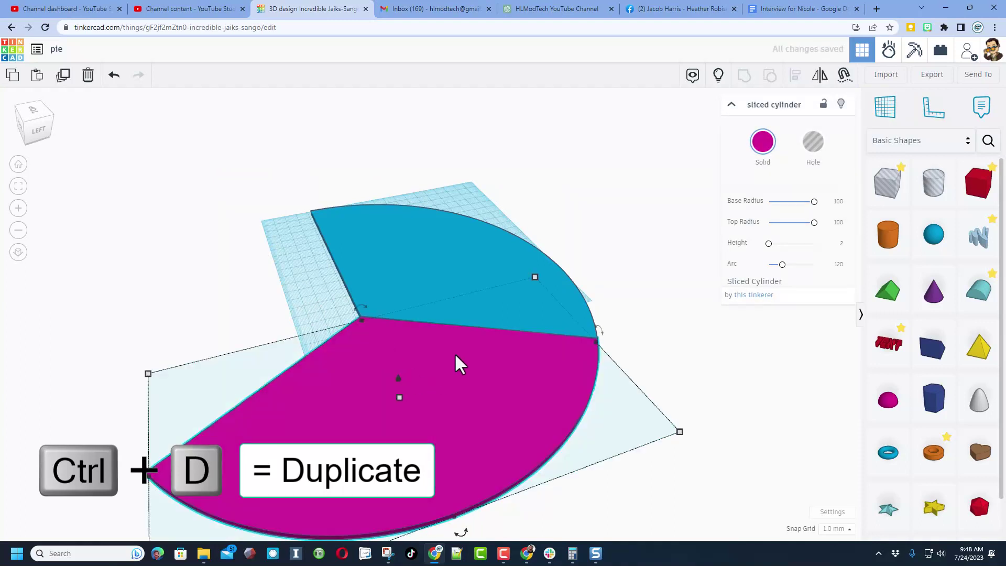
scroll(464, 375, down, 3)
mouse_move(458, 491)
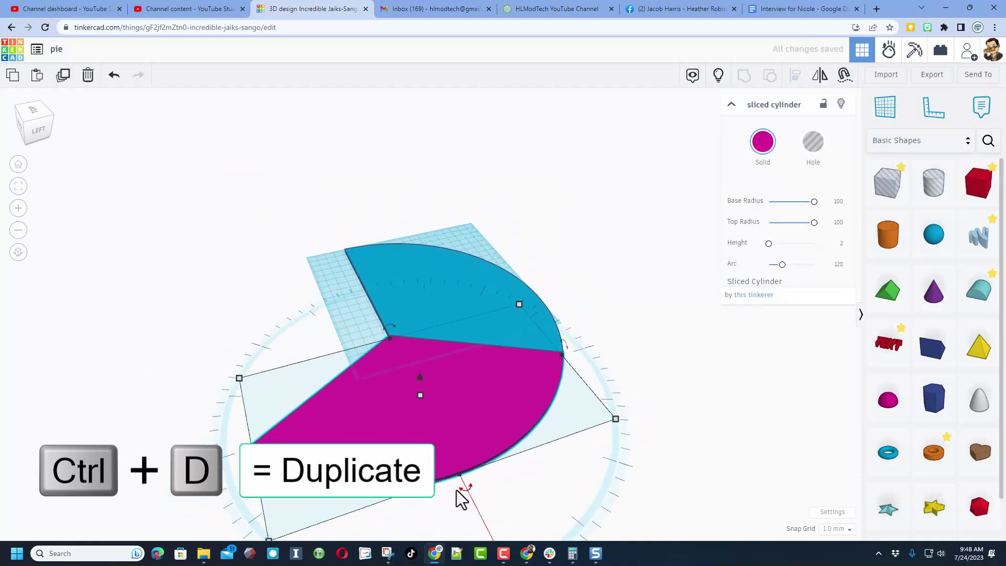
drag(457, 491, 323, 434)
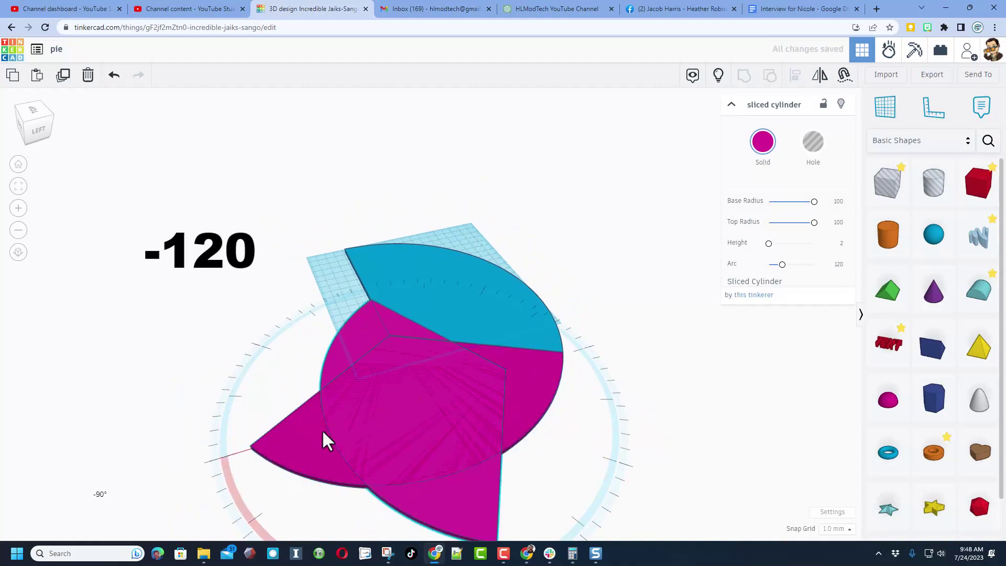
drag(215, 460, 126, 483)
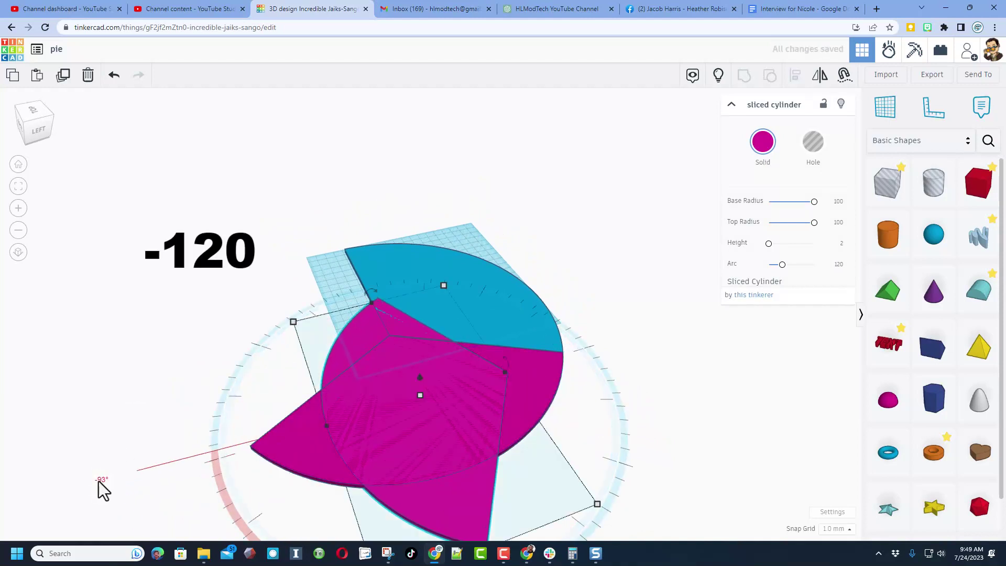
text(-120)
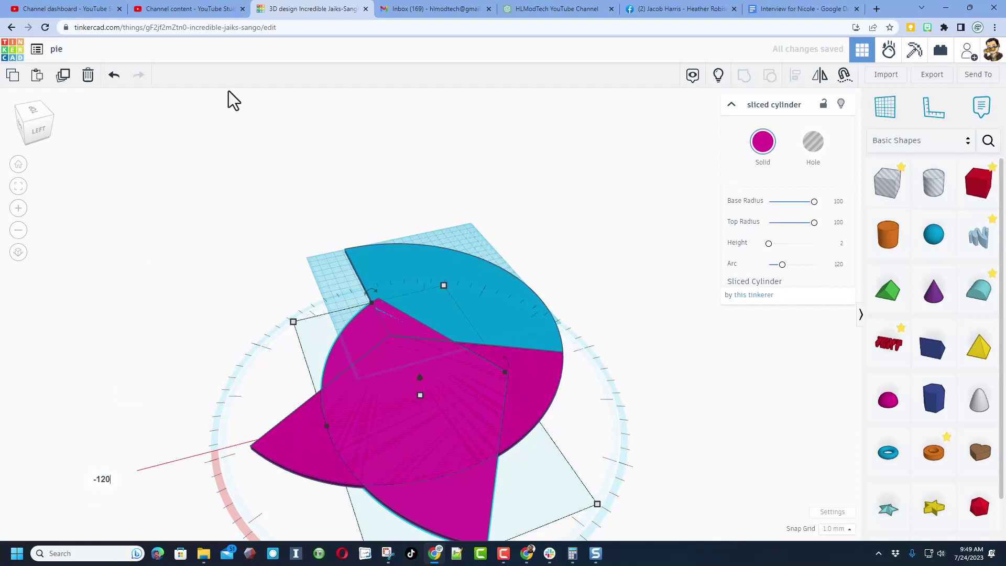
key(Return)
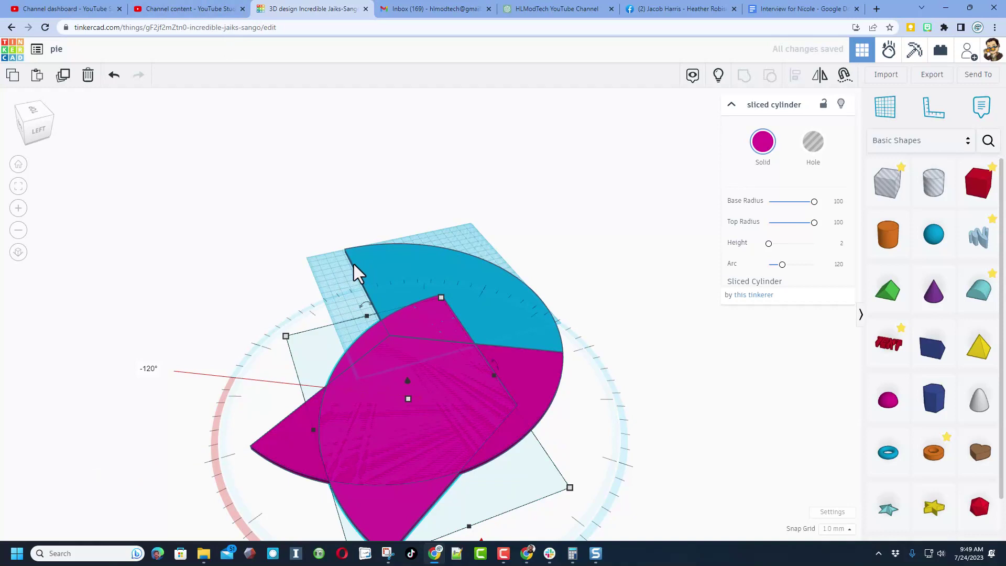
key(w)
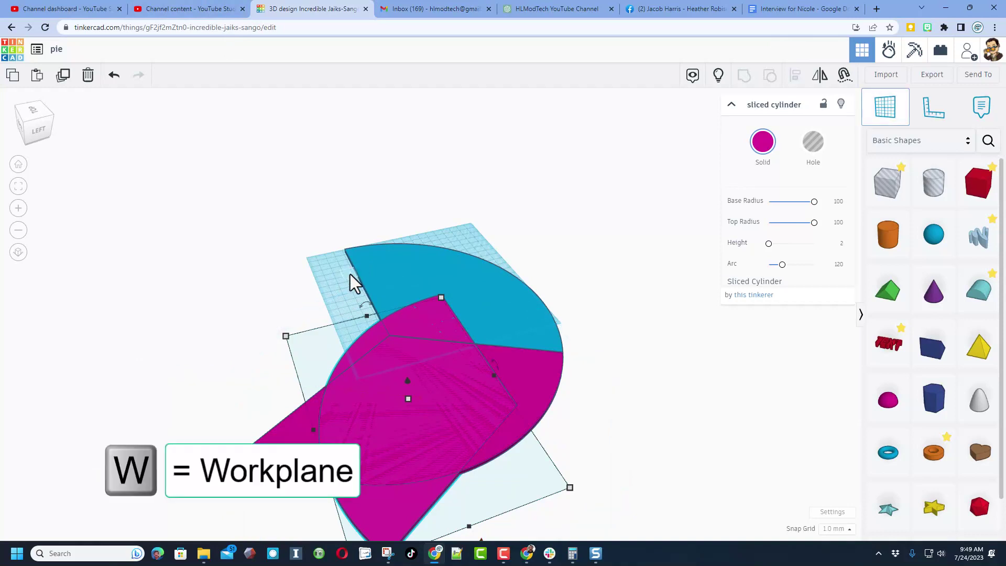
- Super-nudge the rotated magenta copy left with Shift+Left into the pie's last open third
click(356, 281)
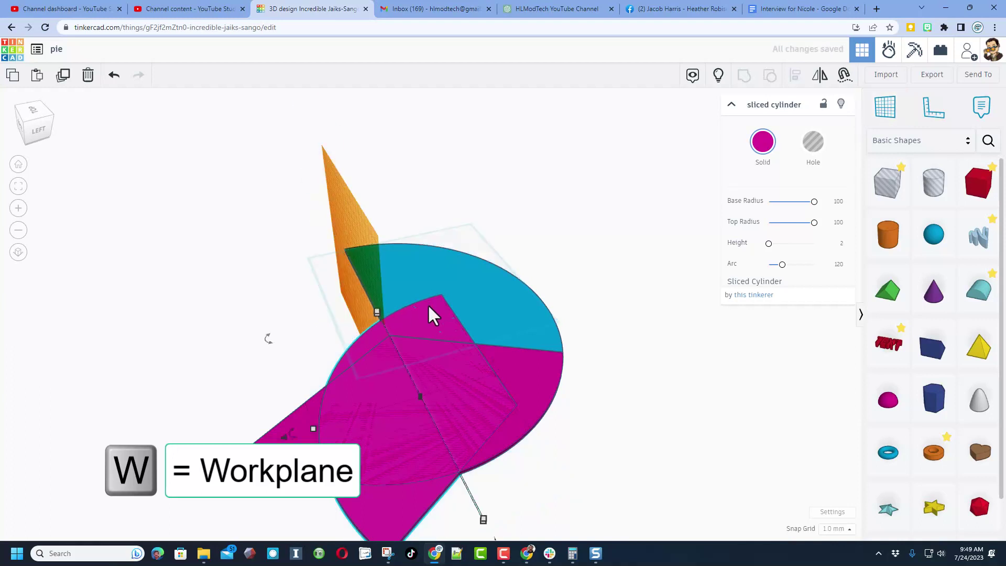
key(ctrl+z)
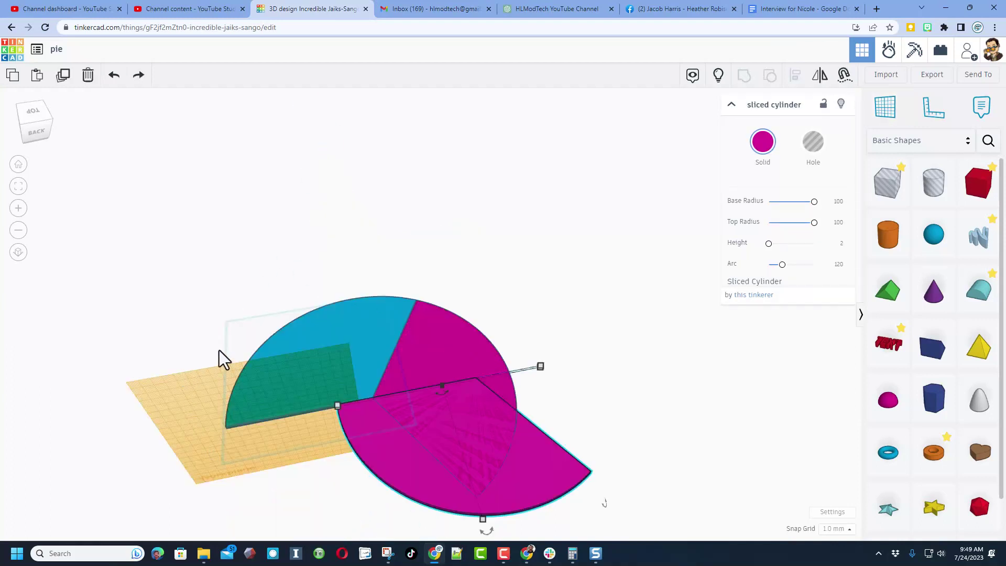
key(ctrl+y)
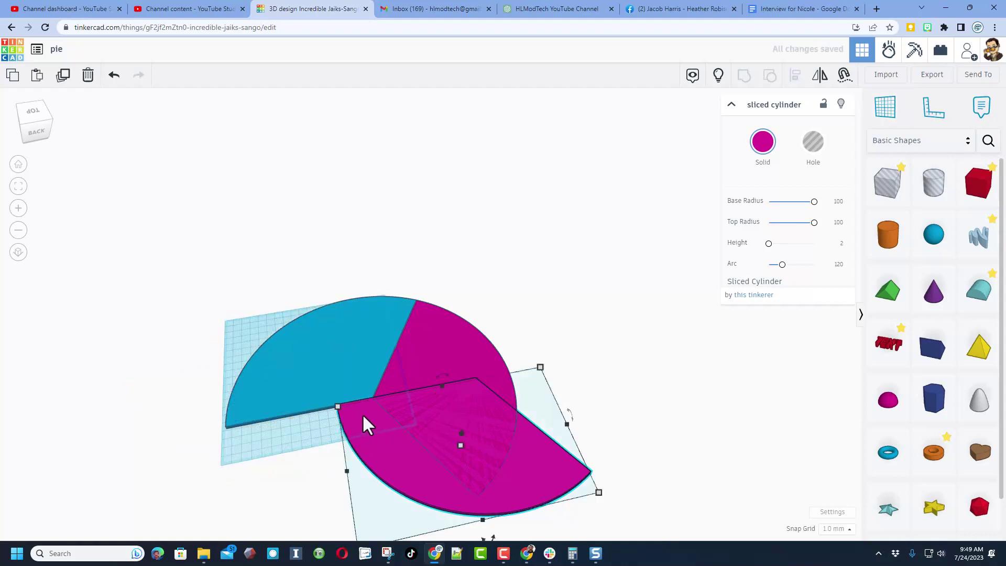
key(shift+Left)
key(shift+Left)
key(shift+Left)
key(shift+Left)
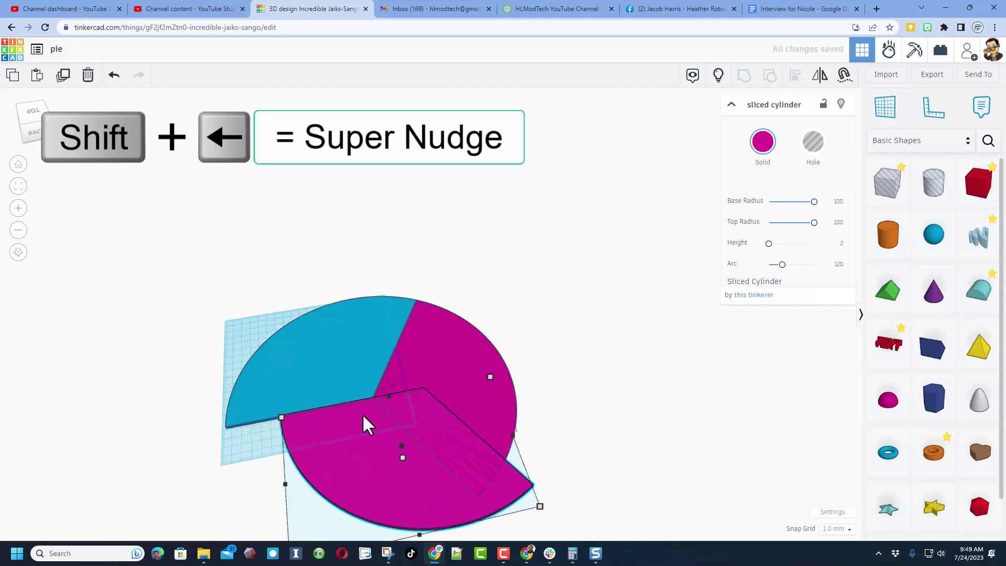
key(shift+Left)
key(shift+Left)
key(shift+Left)
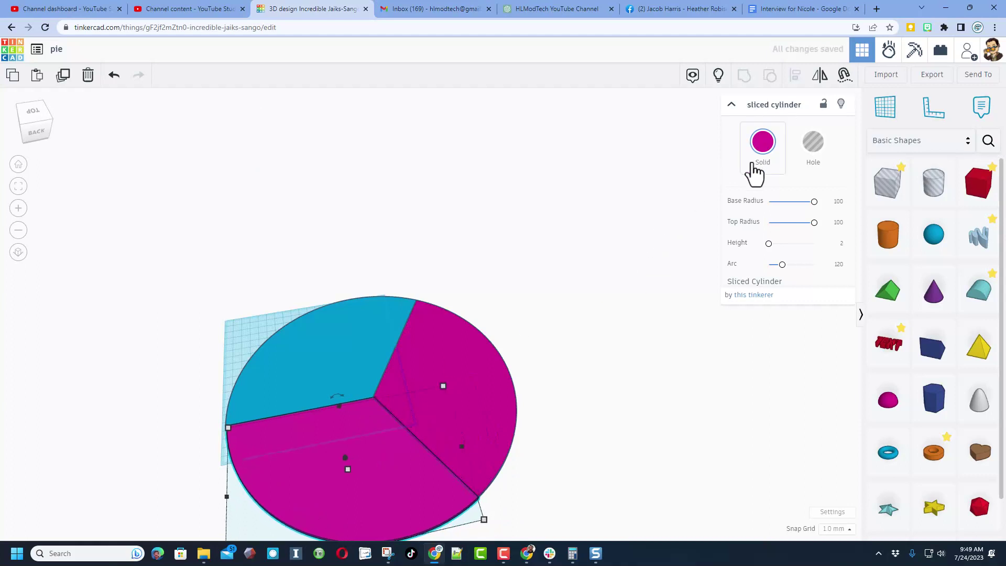
- Colour the third slice green, shift it slightly, and orbit to check the pie
click(762, 143)
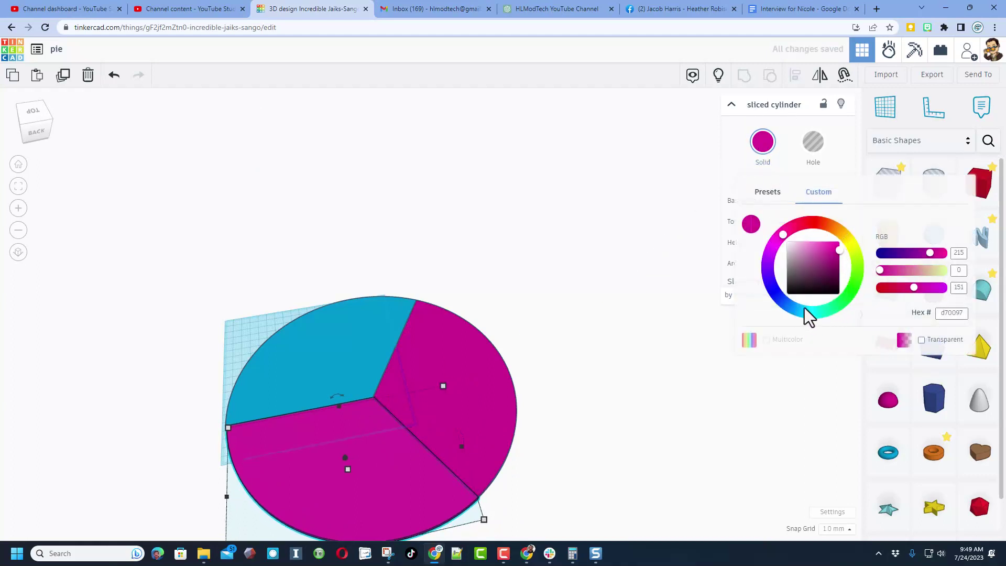
click(851, 292)
click(481, 309)
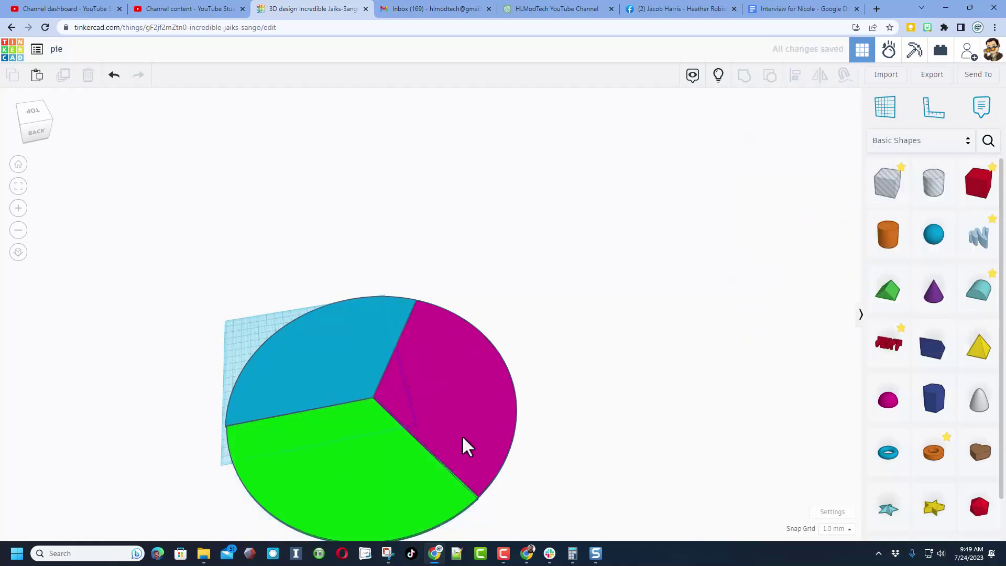
scroll(461, 444, up, 5)
right_drag(280, 339, 257, 303)
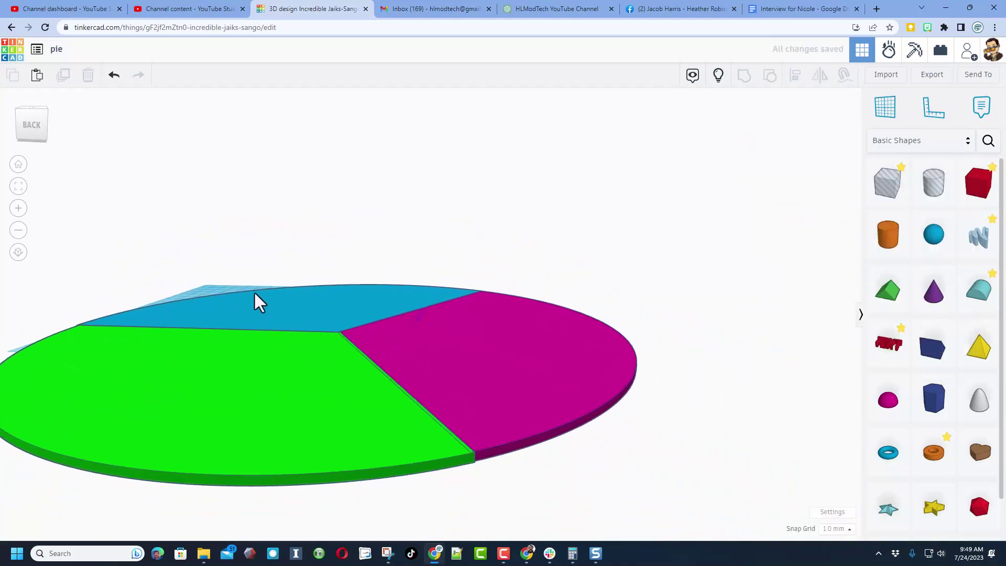
click(264, 338)
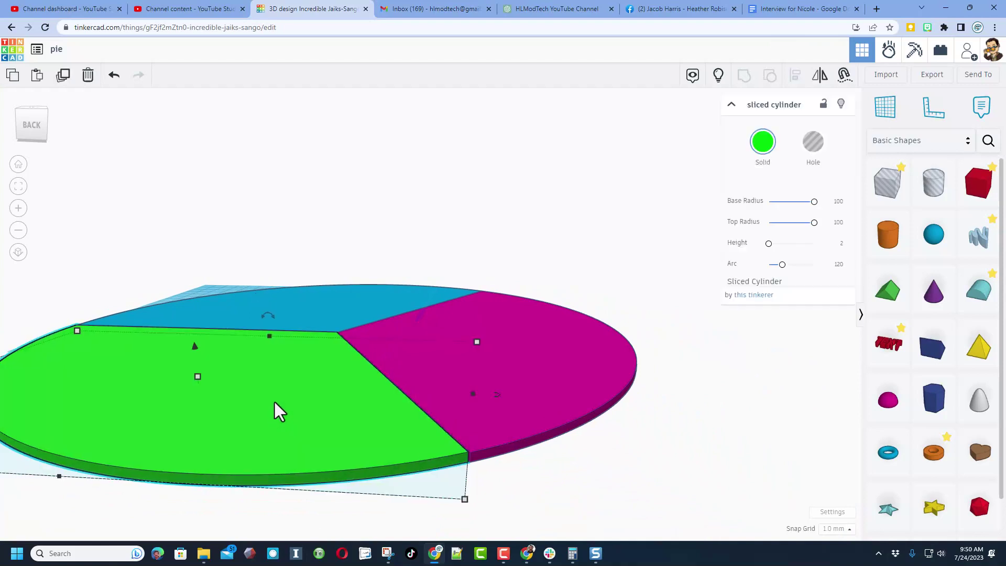
drag(278, 412, 440, 420)
click(567, 277)
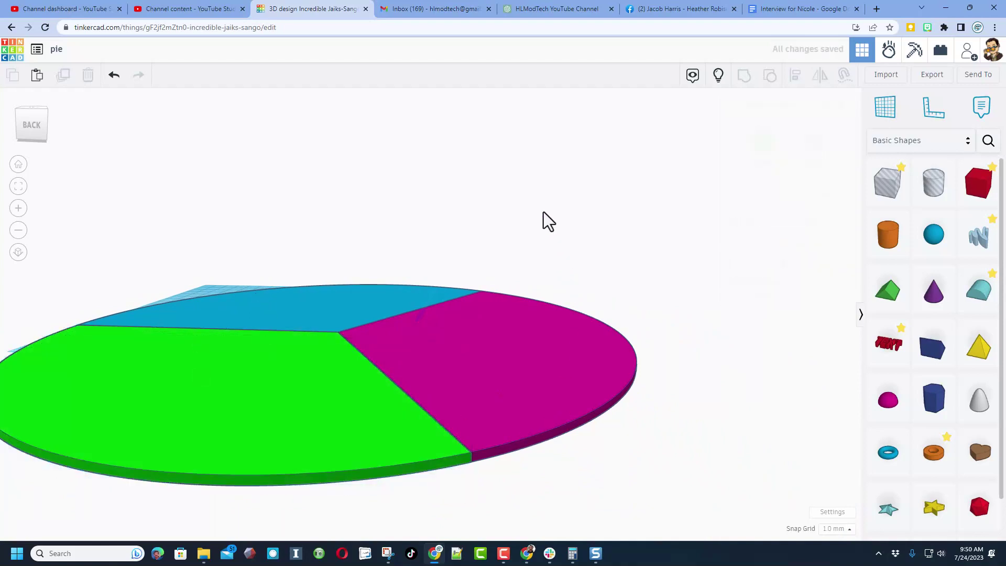
right_drag(545, 220, 546, 302)
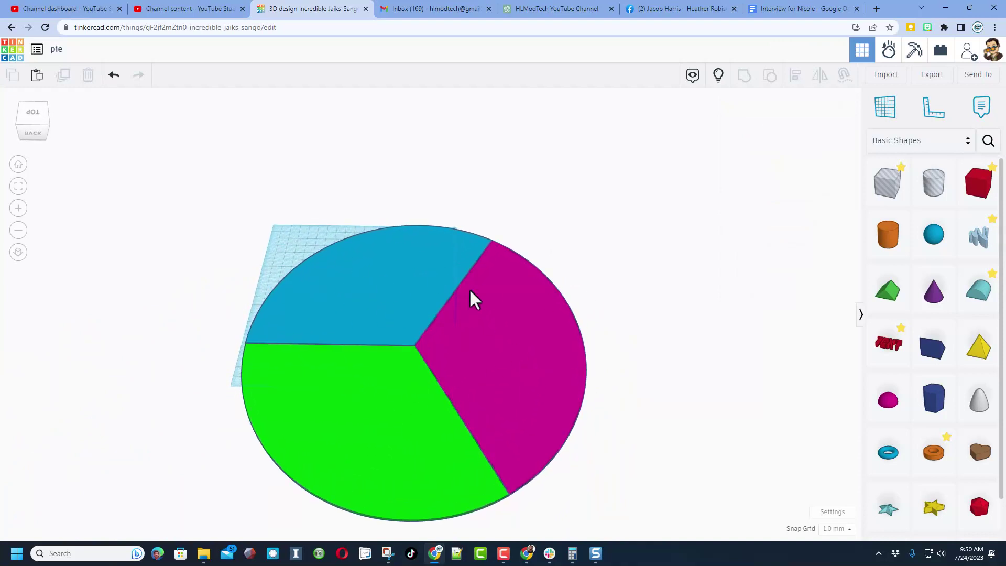
right_drag(623, 303, 264, 294)
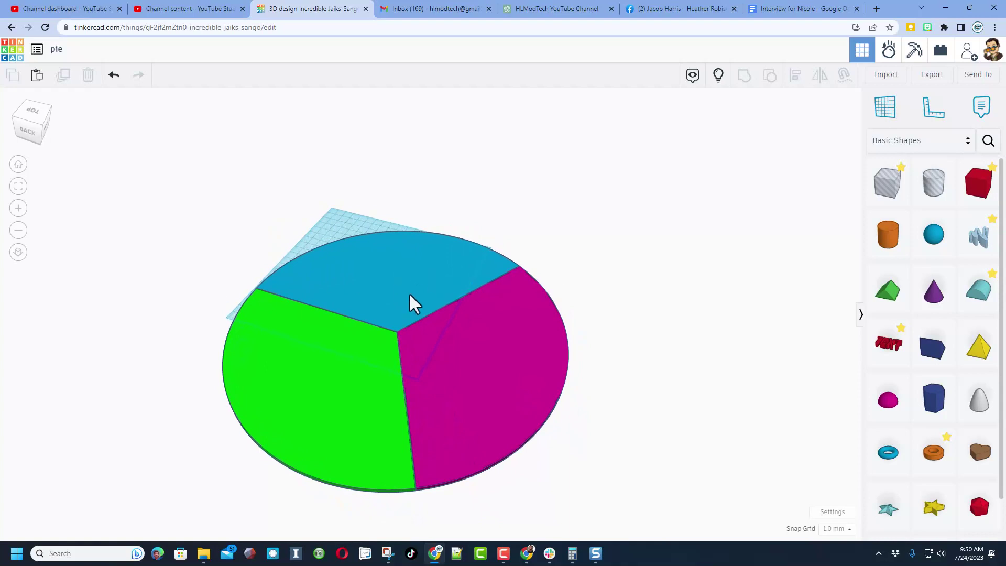
right_drag(382, 278, 346, 275)
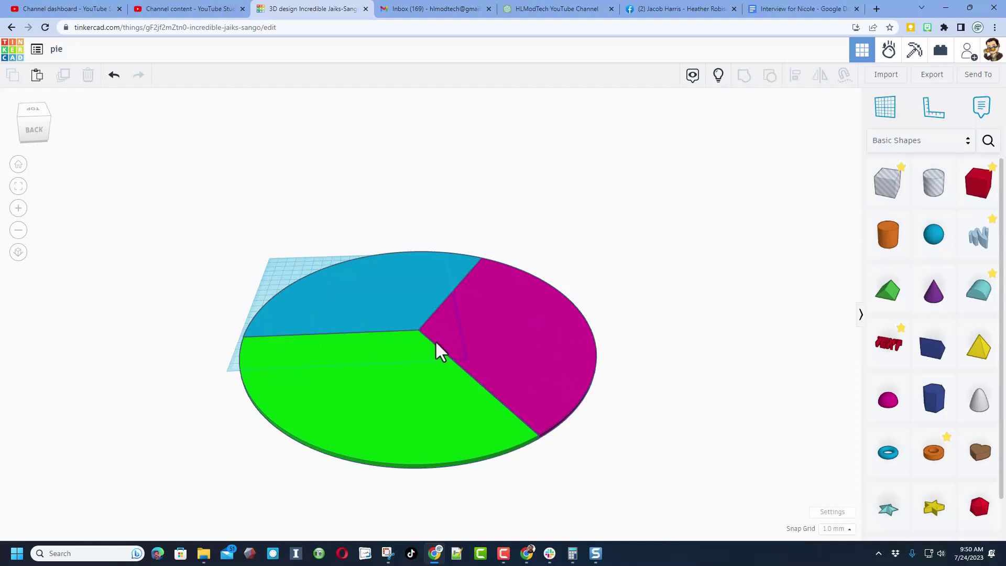
click(348, 295)
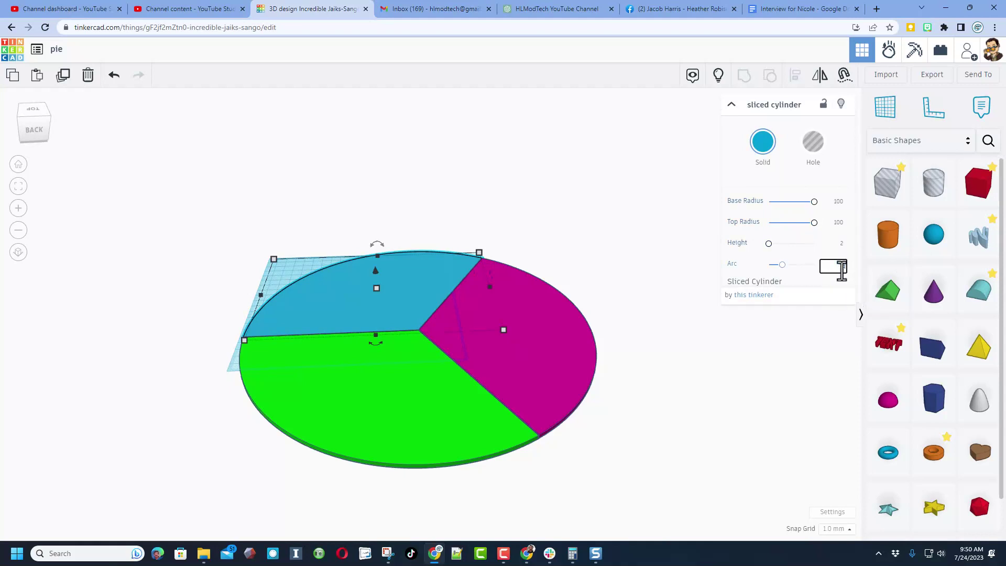
text(60)
key(Return)
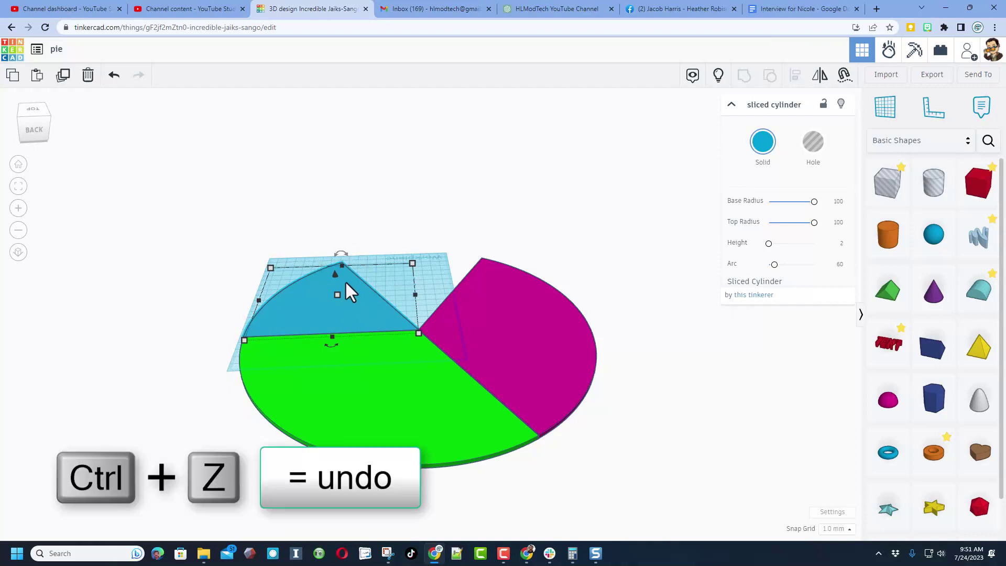
key(ctrl+z)
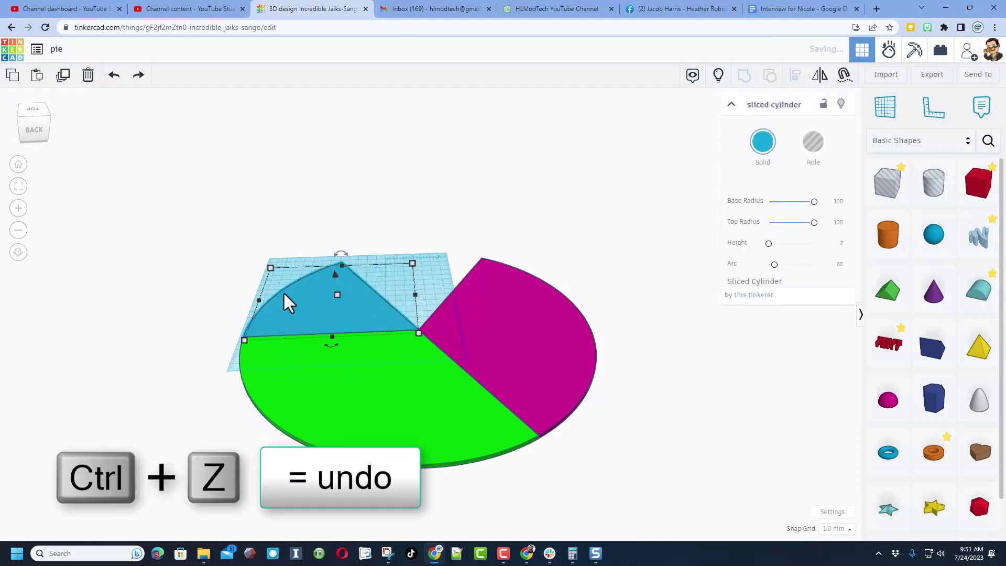
key(ctrl+z)
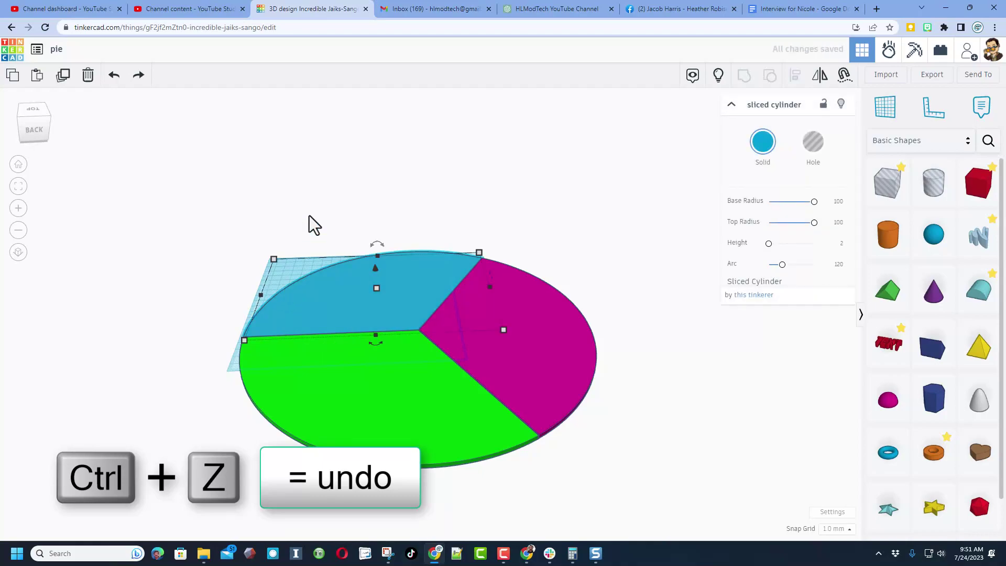
click(303, 246)
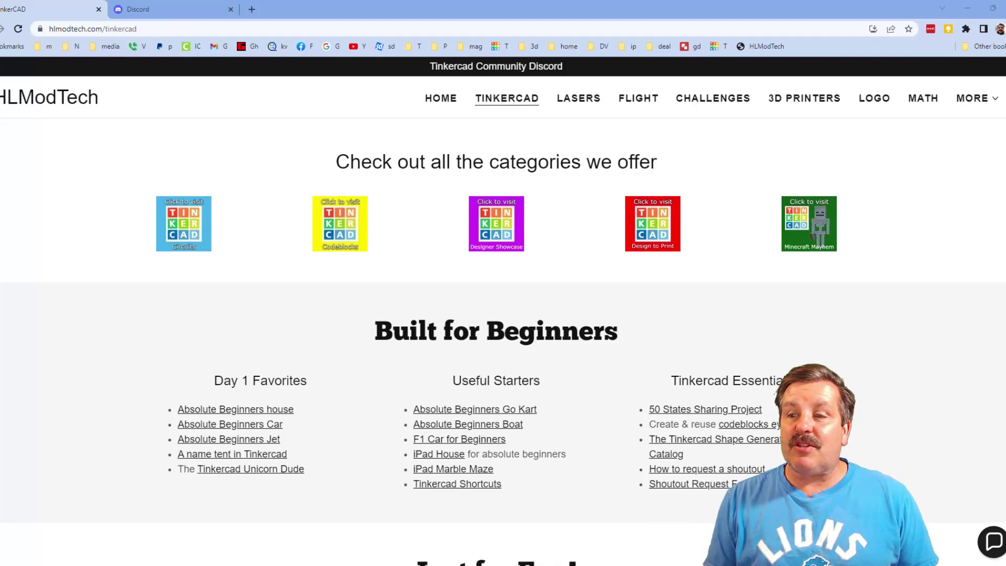
- Open the Tinkercad Community Discord invite from the banner, then return to the HLModTech tab
click(994, 542)
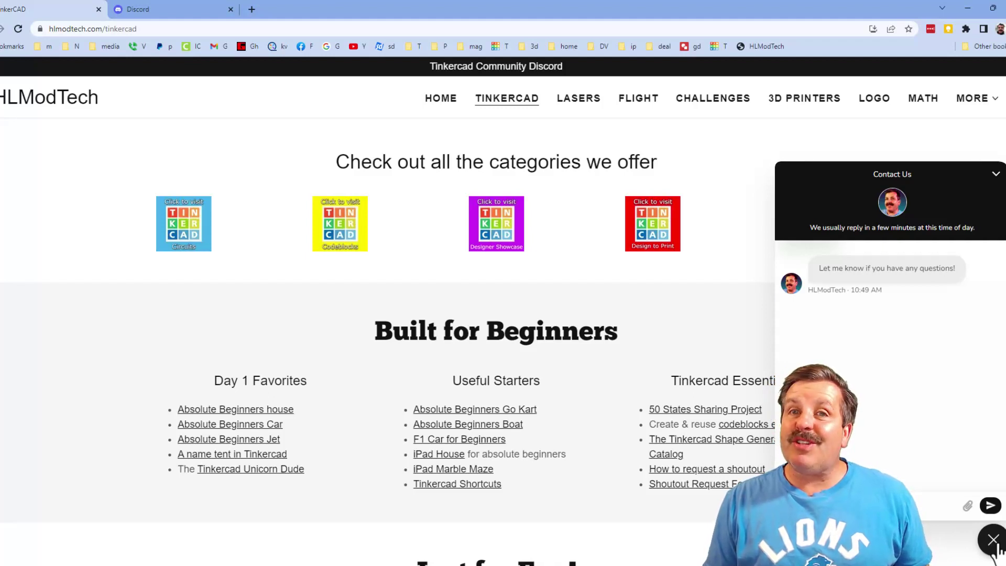
click(993, 541)
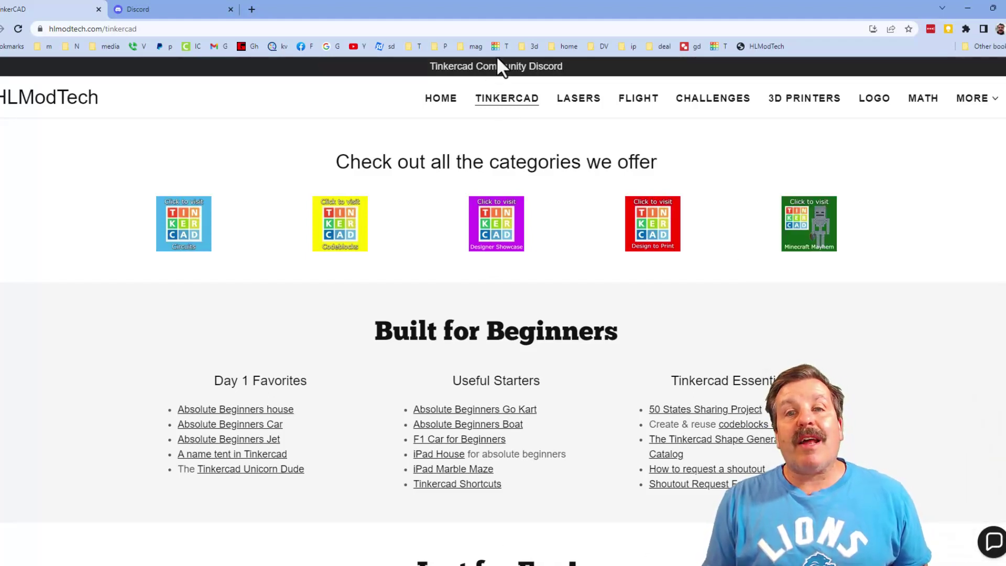
click(495, 73)
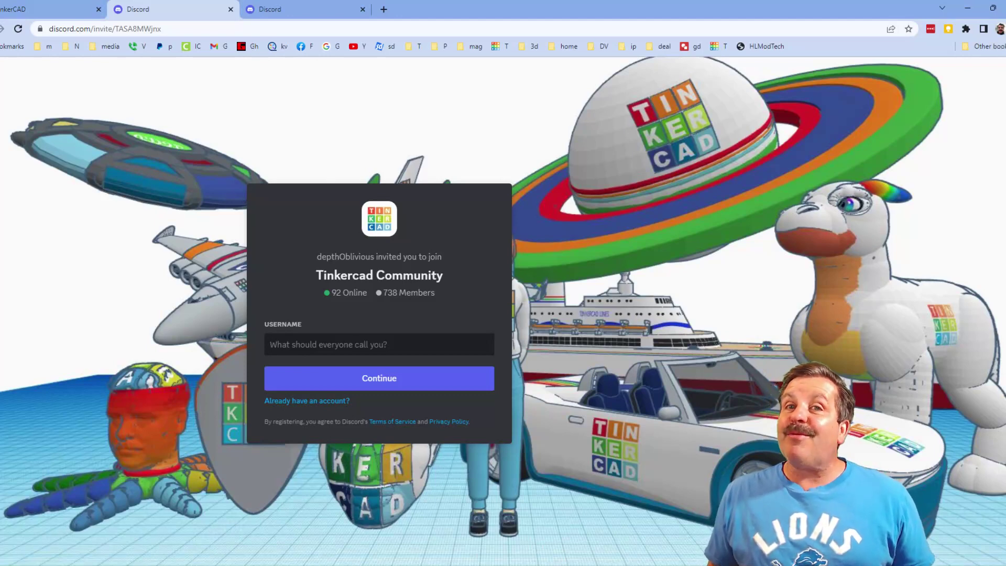
key(ctrl+1)
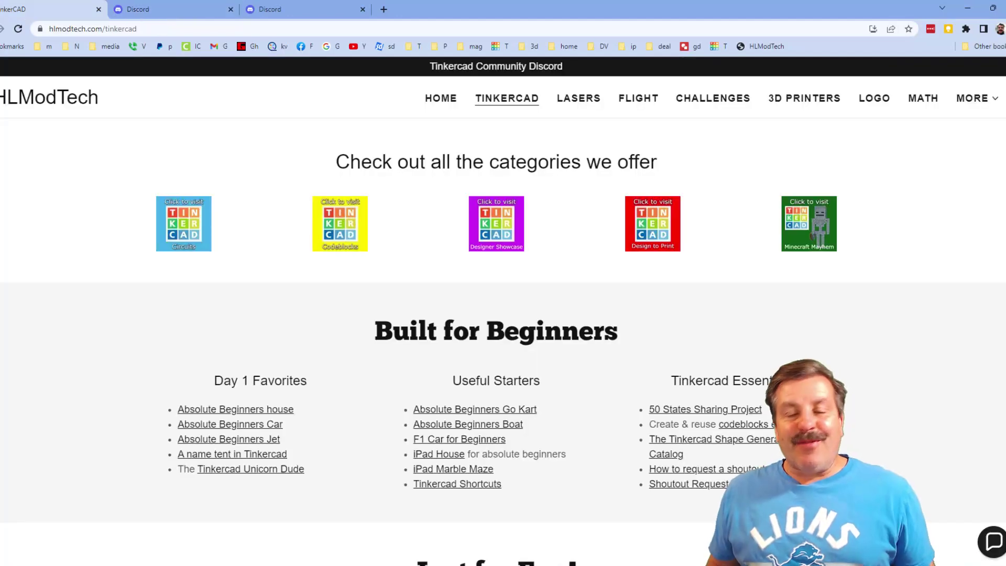